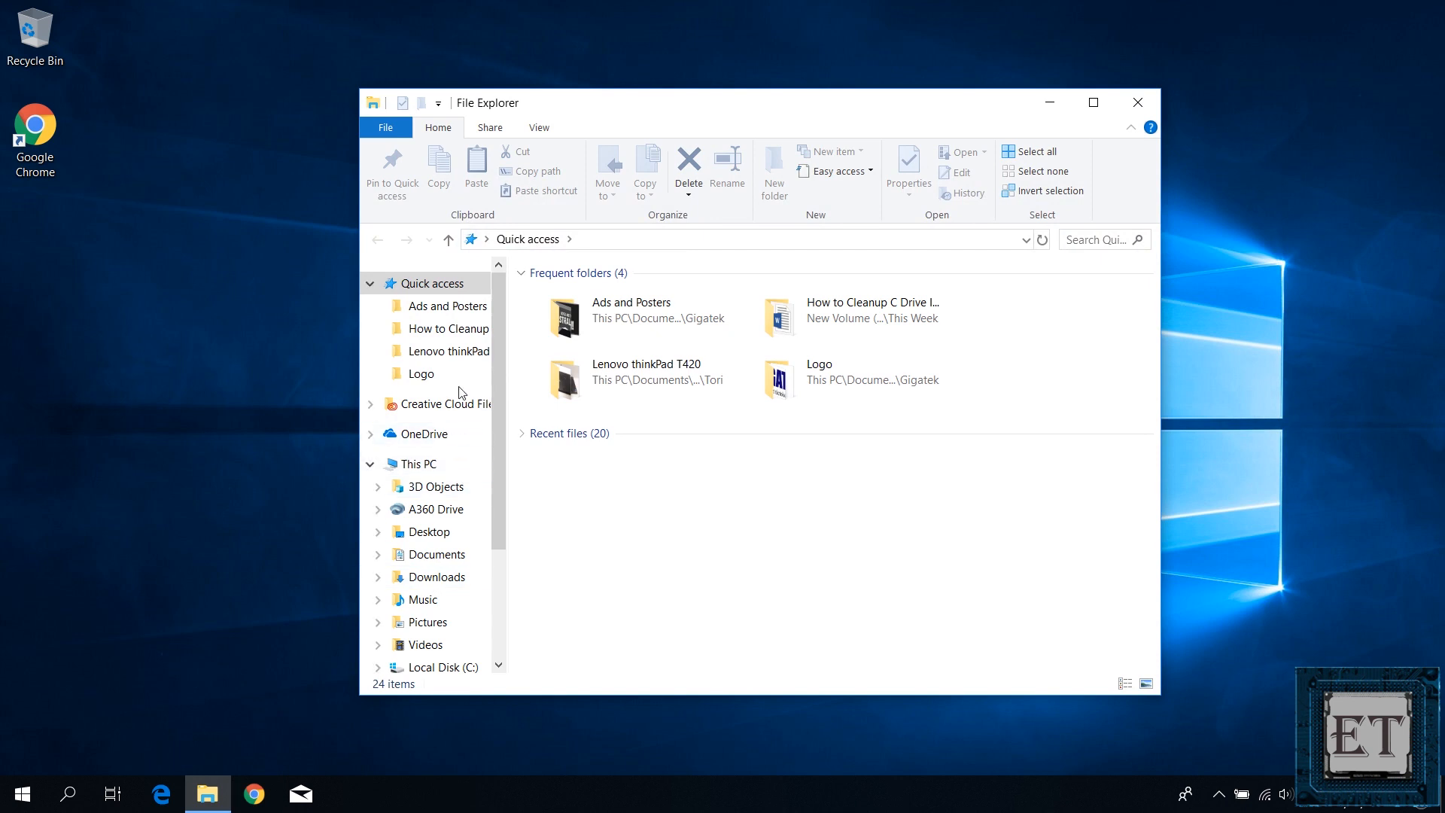
# Open This PC to view the computer's drives
pyautogui.click(456, 470)
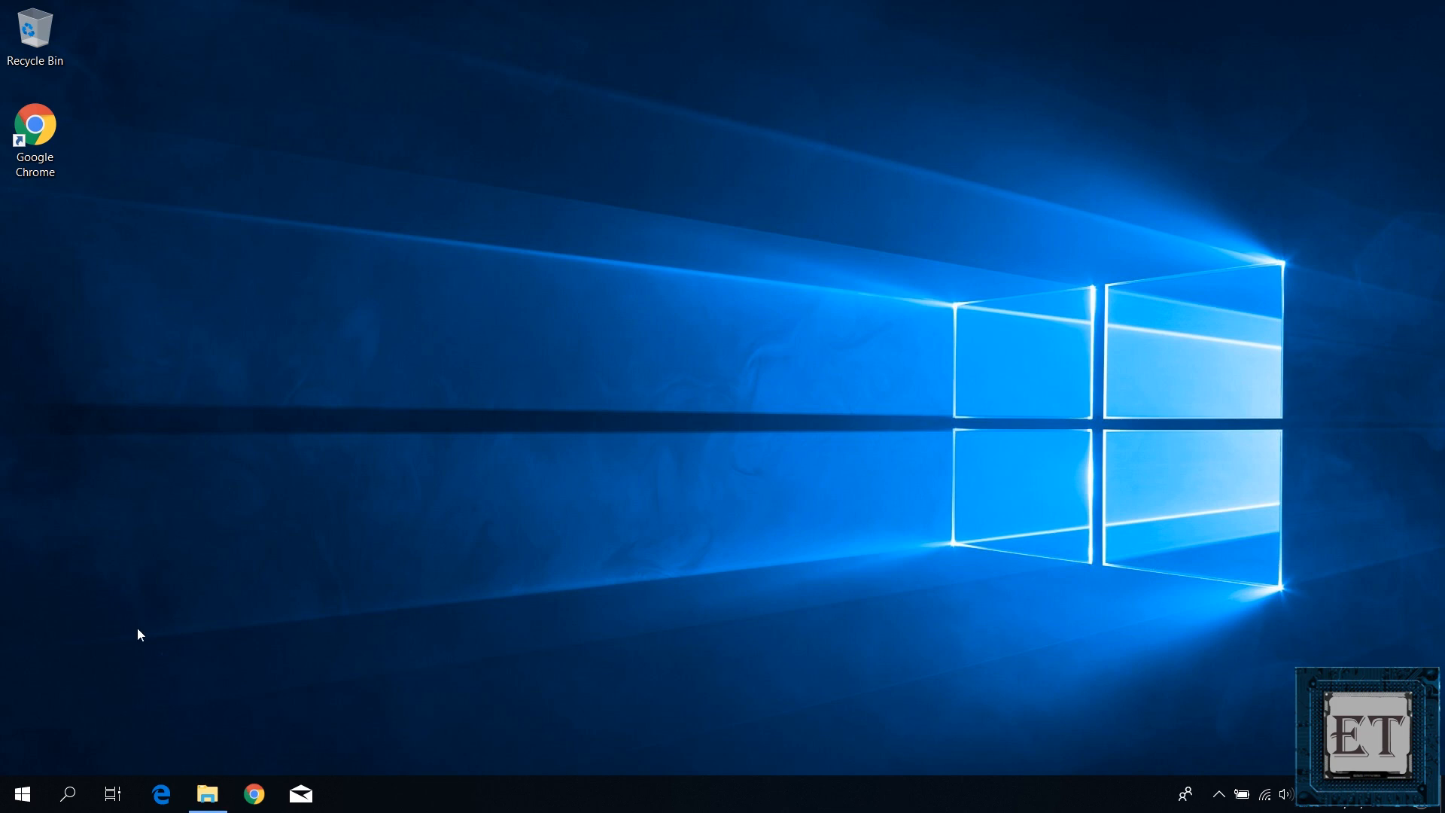
# Open the Windows Temp folder by running temp from the Run dialog
pyautogui.press('super')
pyautogui.write('cun')
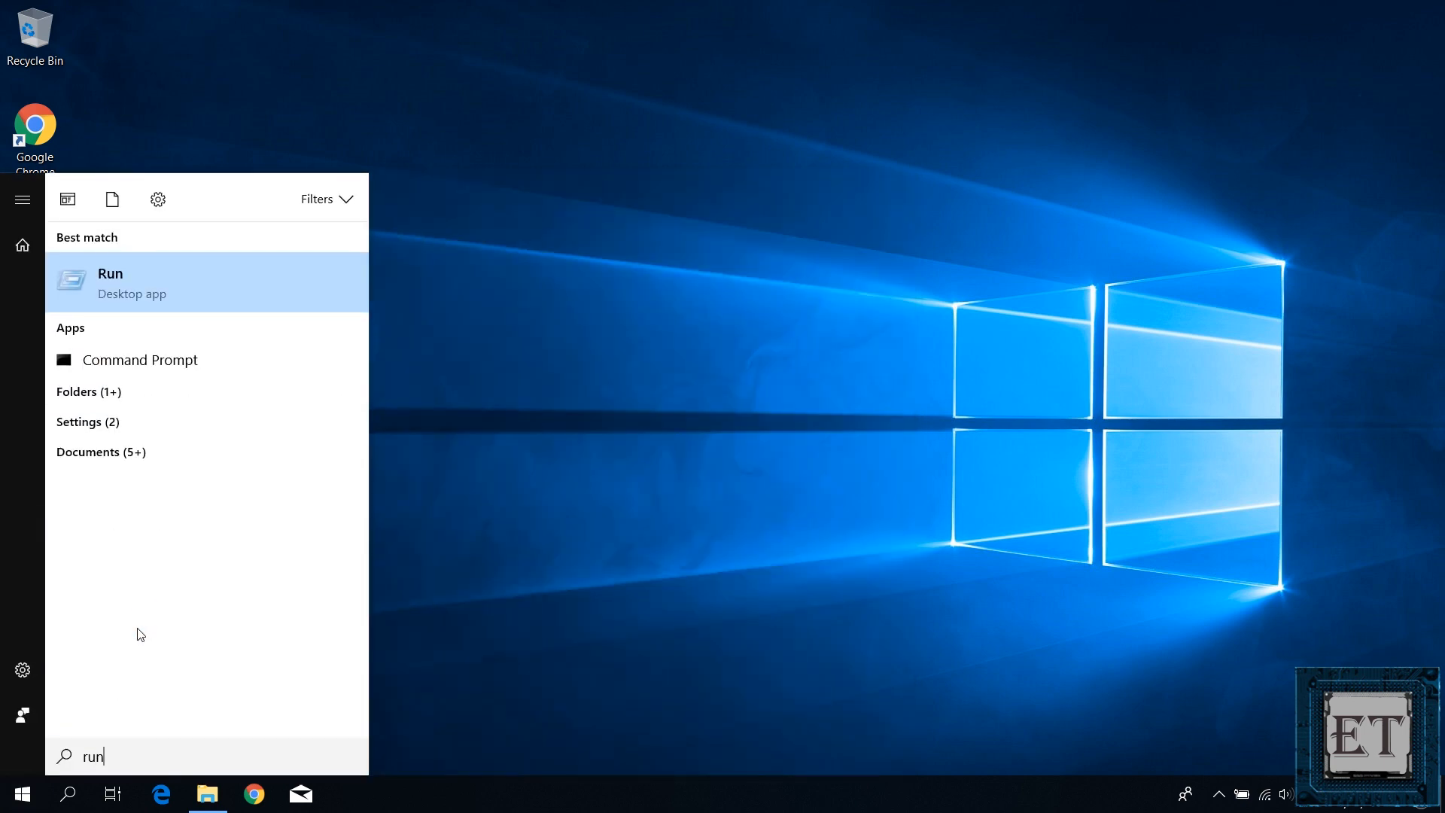
pyautogui.click(131, 283)
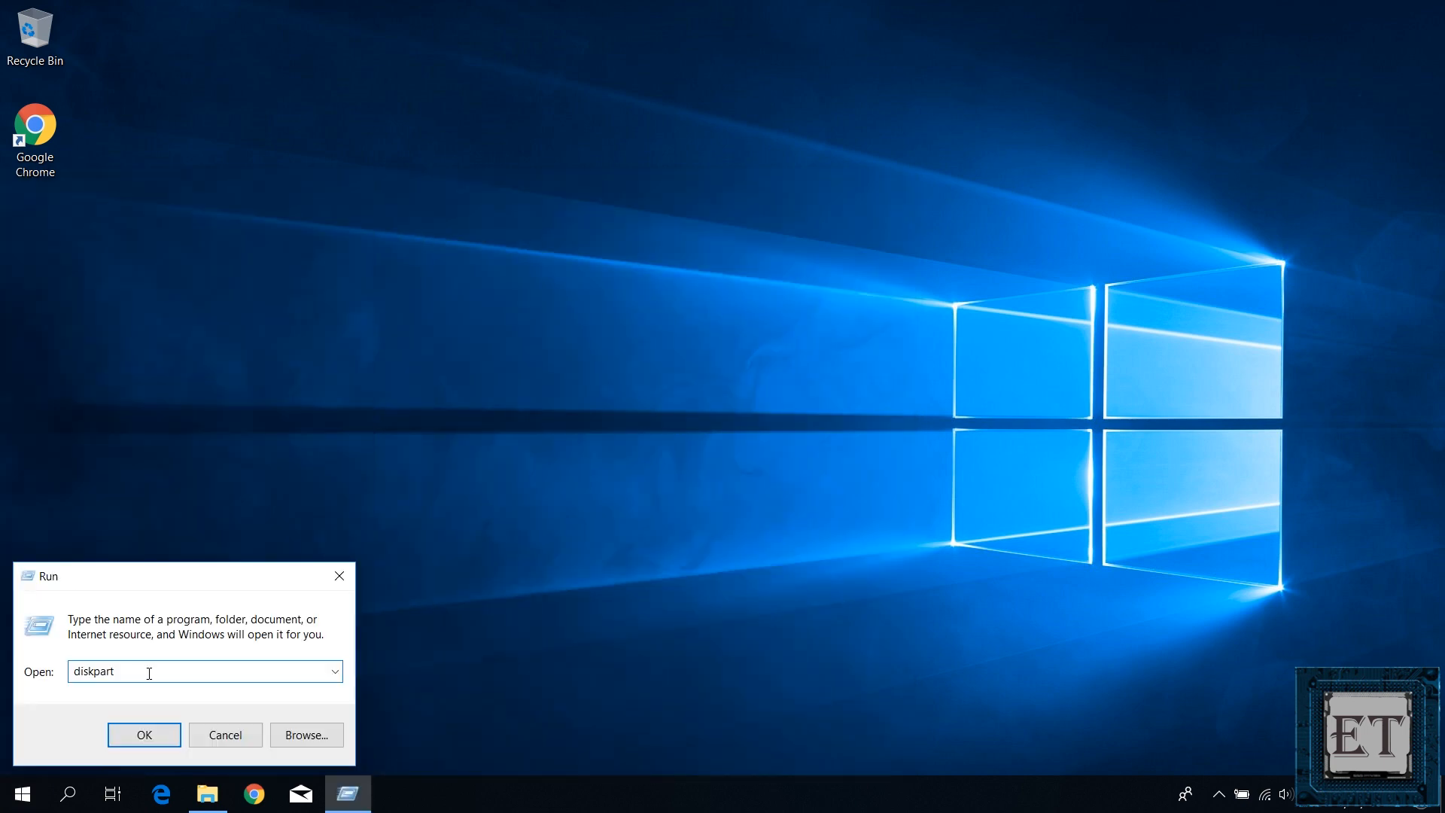
pyautogui.press('BackSpace')
pyautogui.press('BackSpace')
pyautogui.press('BackSpace')
pyautogui.press('BackSpace')
pyautogui.press('BackSpace')
pyautogui.press('BackSpace')
pyautogui.press('BackSpace')
pyautogui.press('BackSpace')
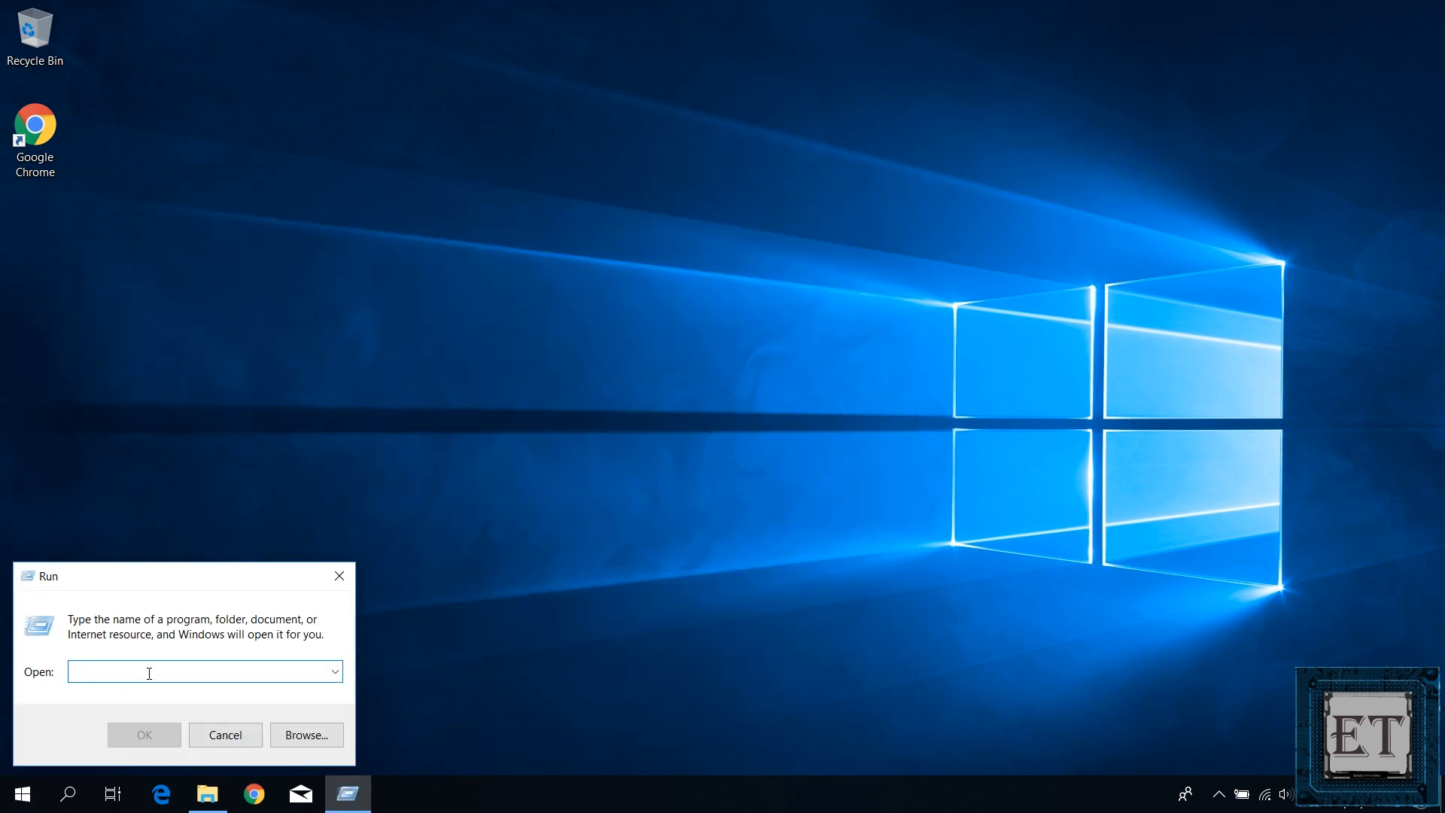
pyautogui.write('temp')
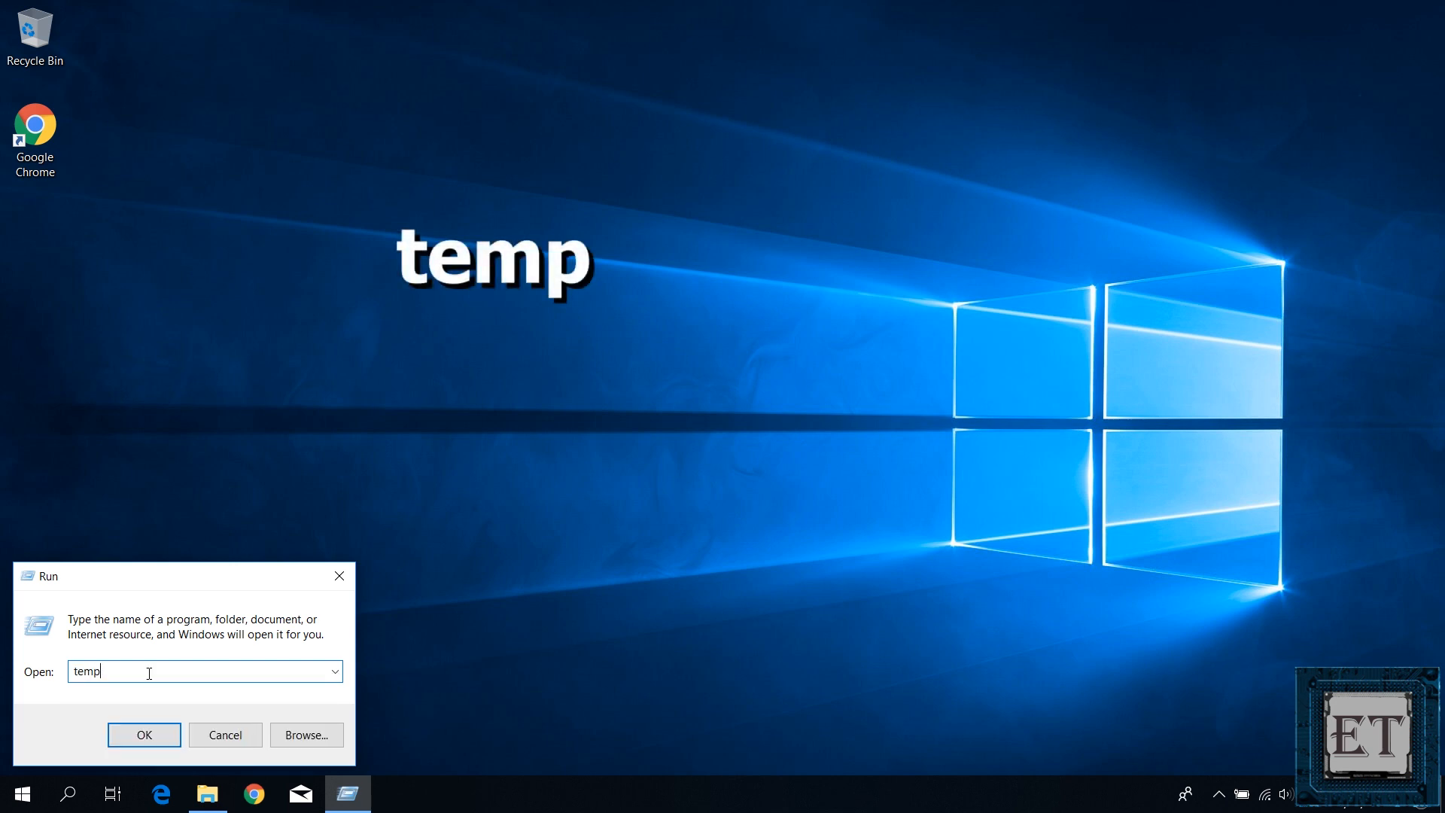
pyautogui.click(161, 738)
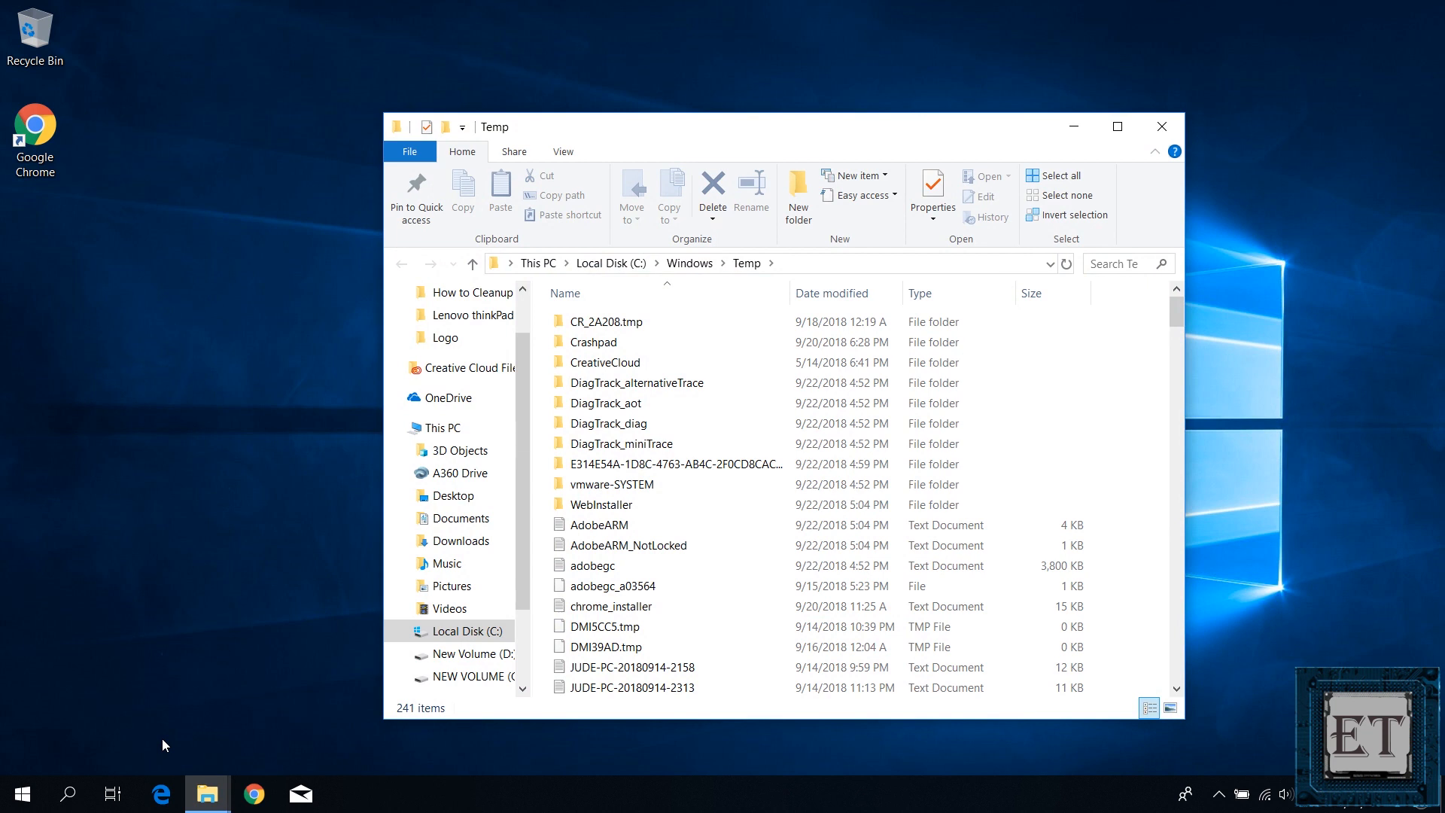
# Permanently delete everything in the Windows Temp folder, skipping all files in use, and close the folder window
pyautogui.hotkey('ctrl', 'a')
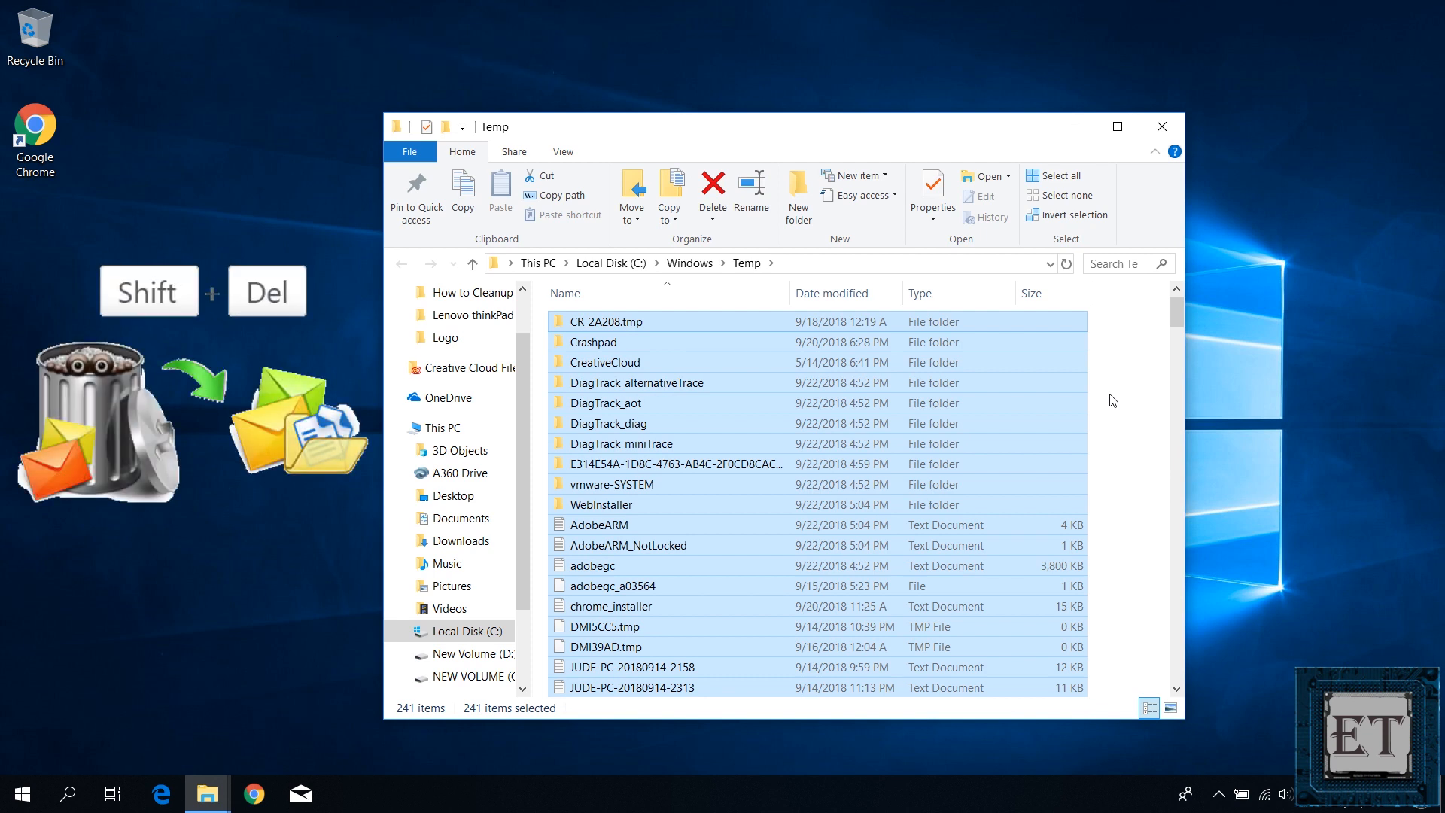
pyautogui.hotkey('shift', 'Delete')
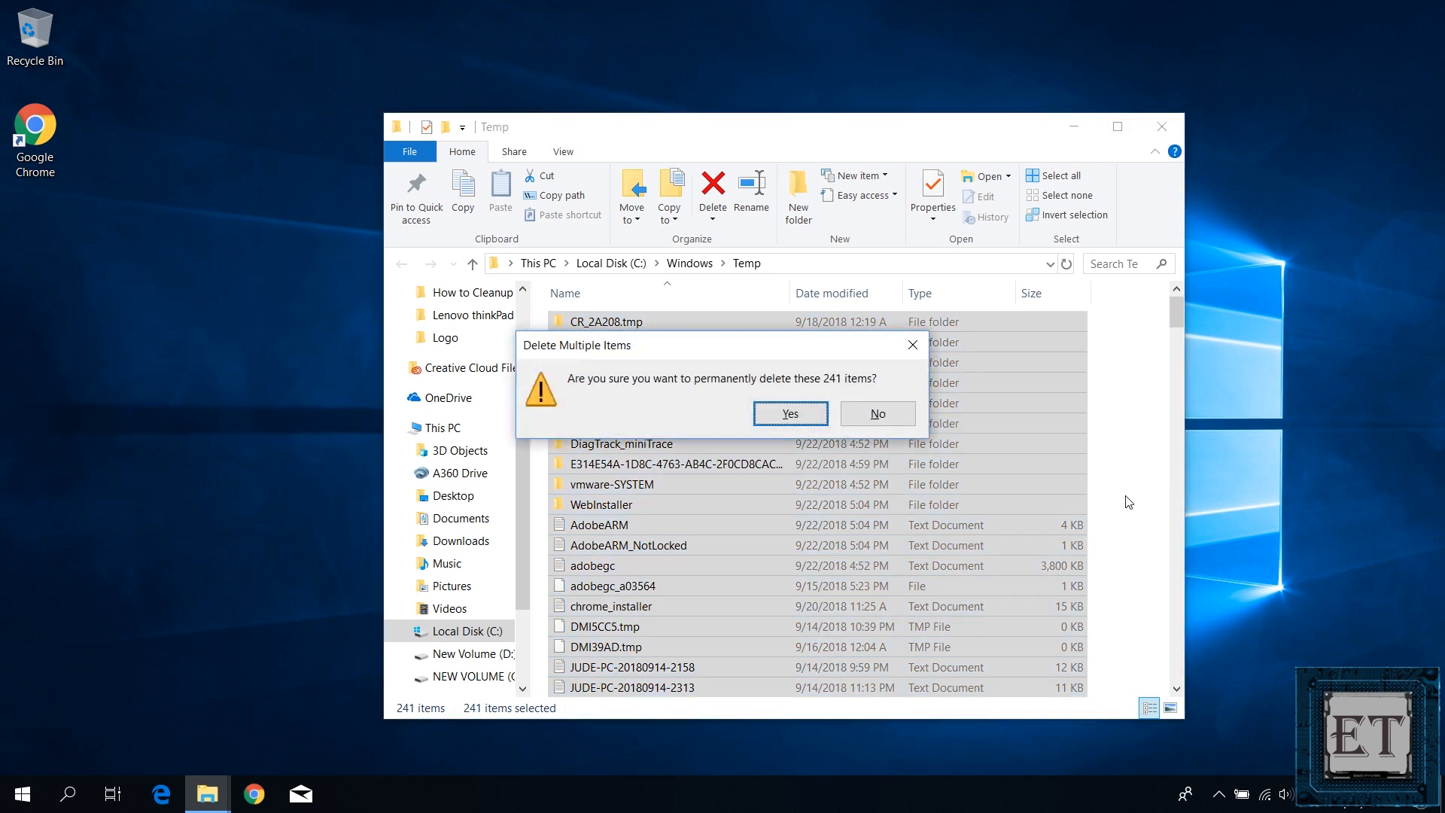
pyautogui.click(791, 414)
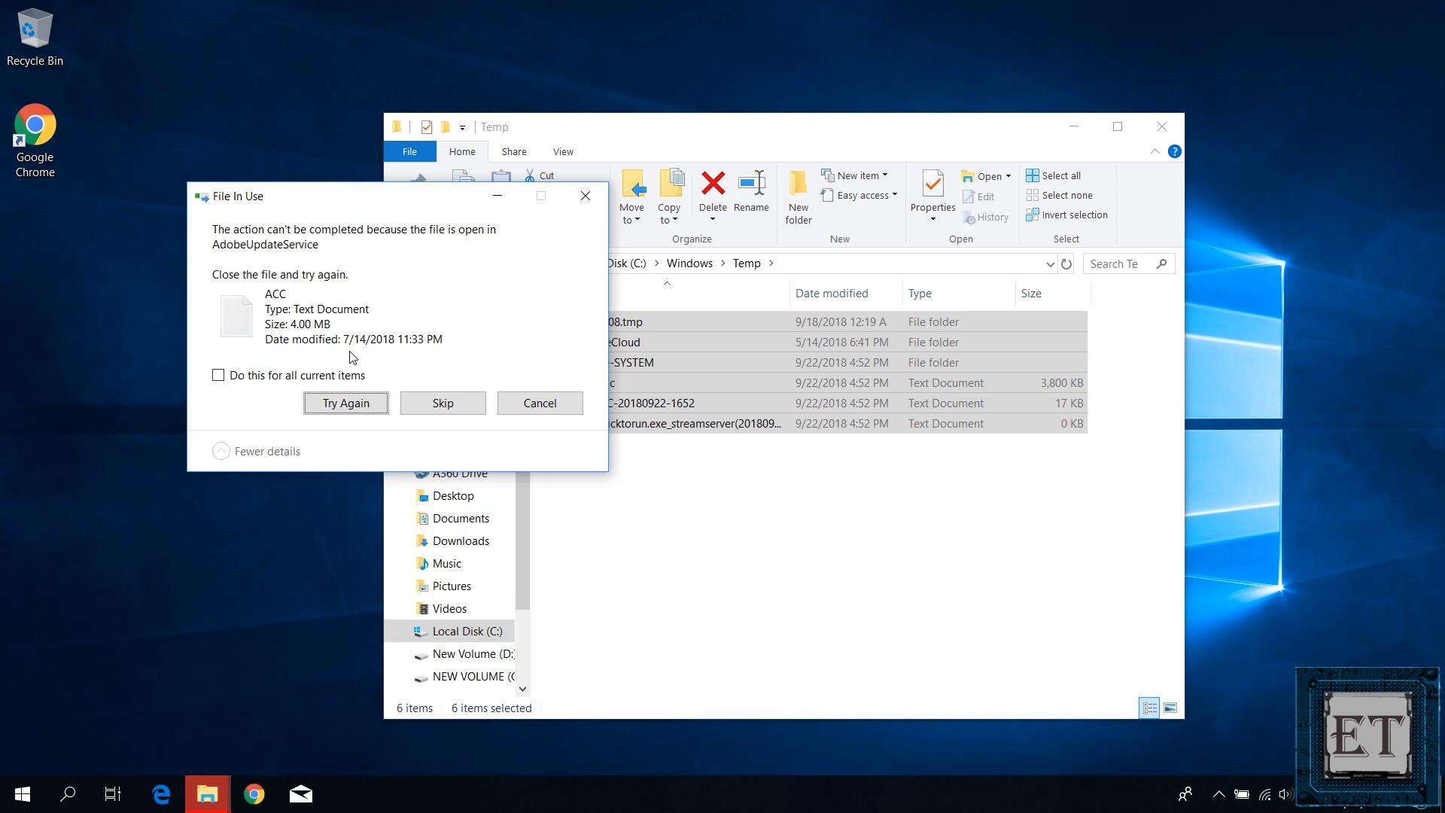
pyautogui.click(218, 375)
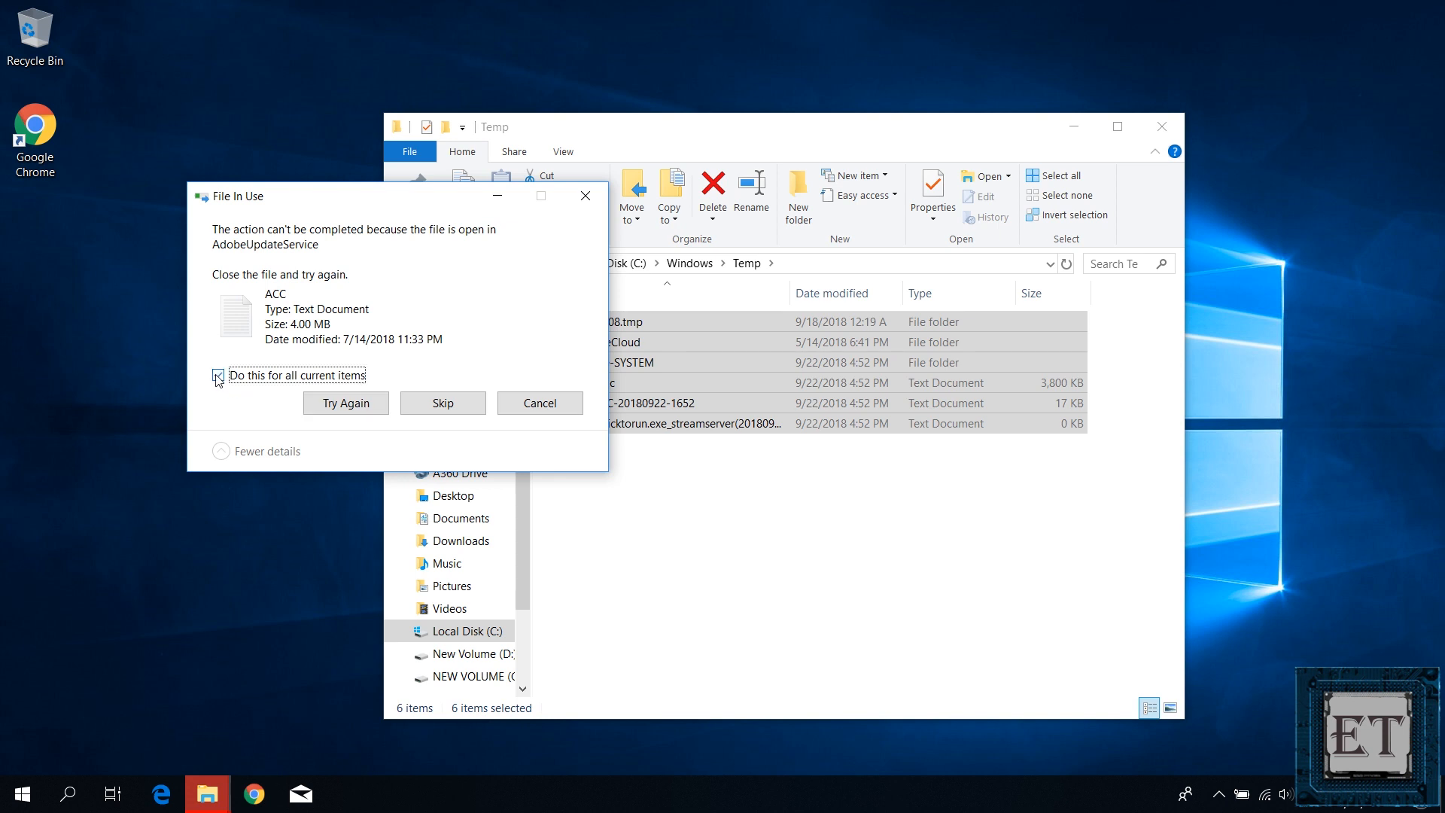
pyautogui.click(442, 404)
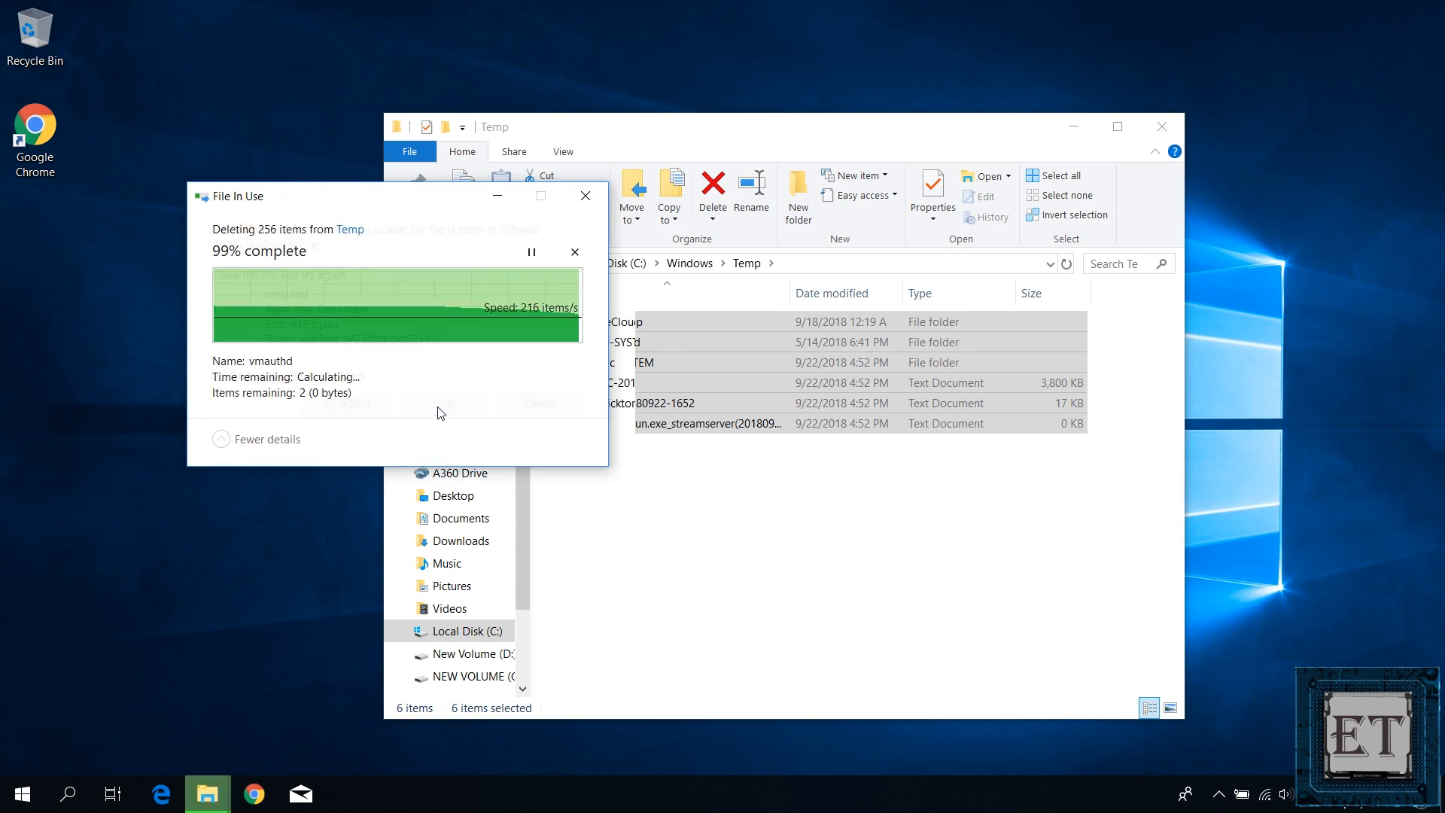
pyautogui.click(246, 378)
pyautogui.click(459, 411)
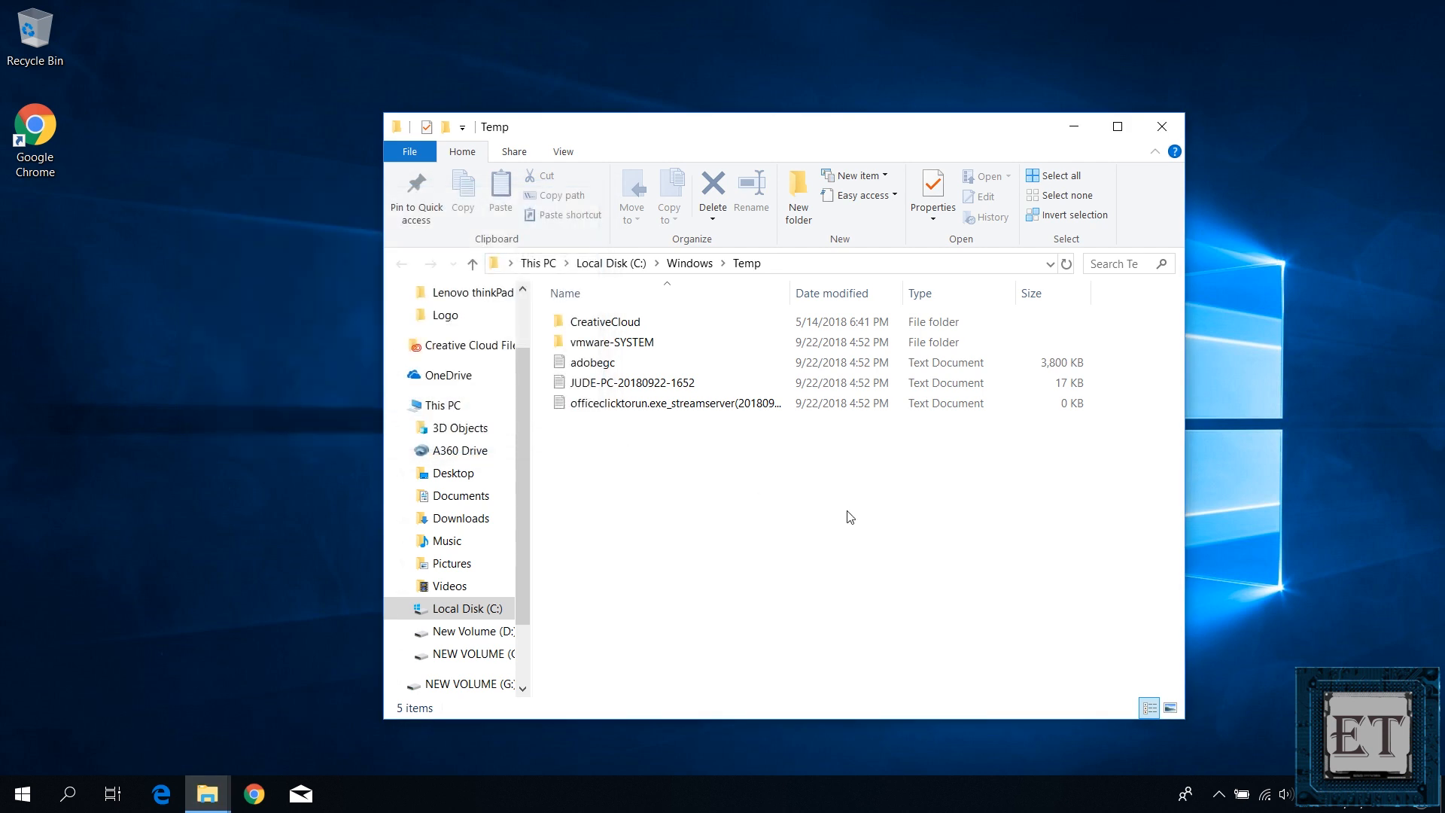
pyautogui.click(1162, 126)
# Open the user's local Temp folder by running %temp% from the Run dialog
pyautogui.press('super')
pyautogui.write('run')
pyautogui.press('Return')
pyautogui.click(76, 673)
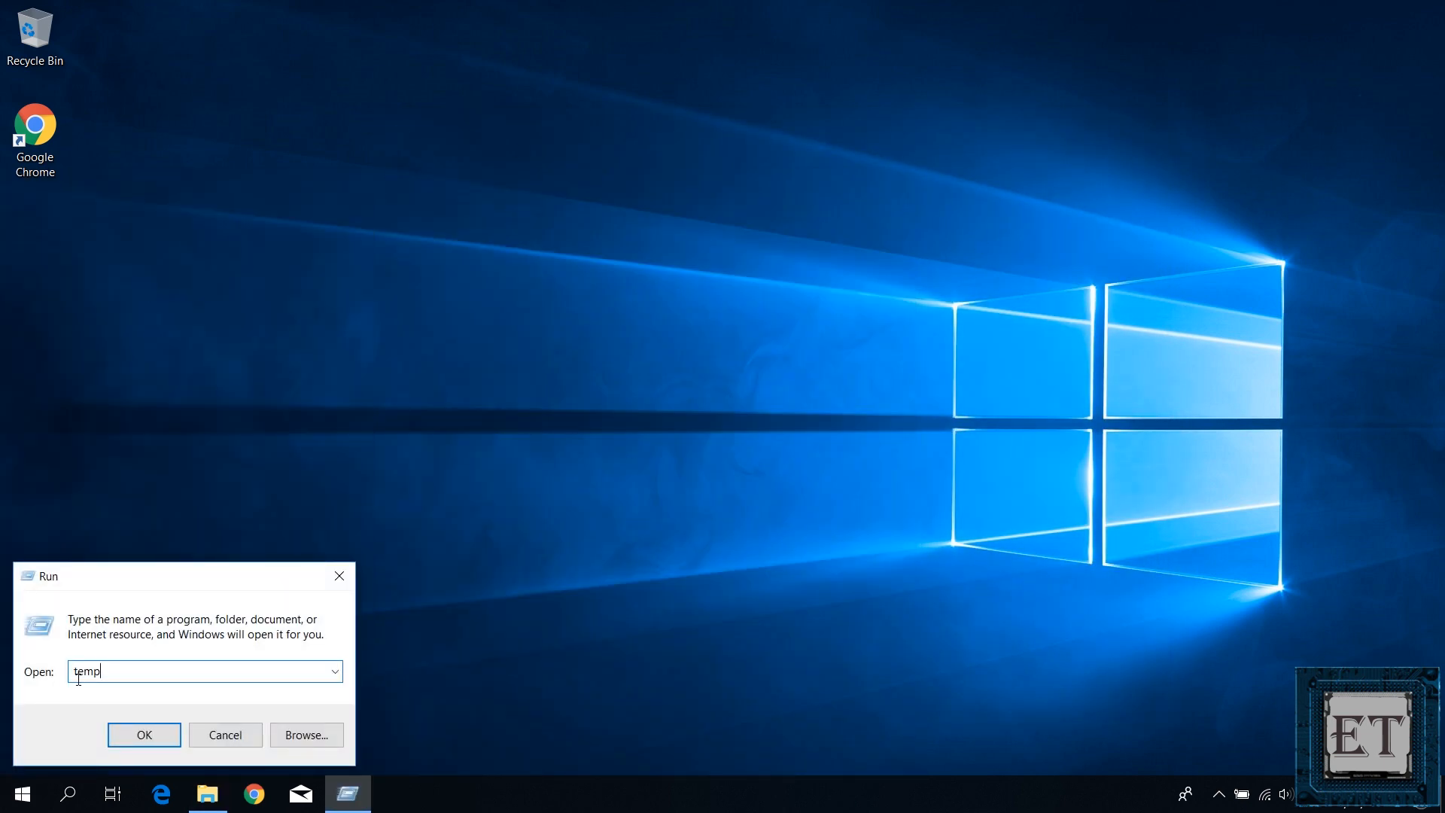
pyautogui.write('%')
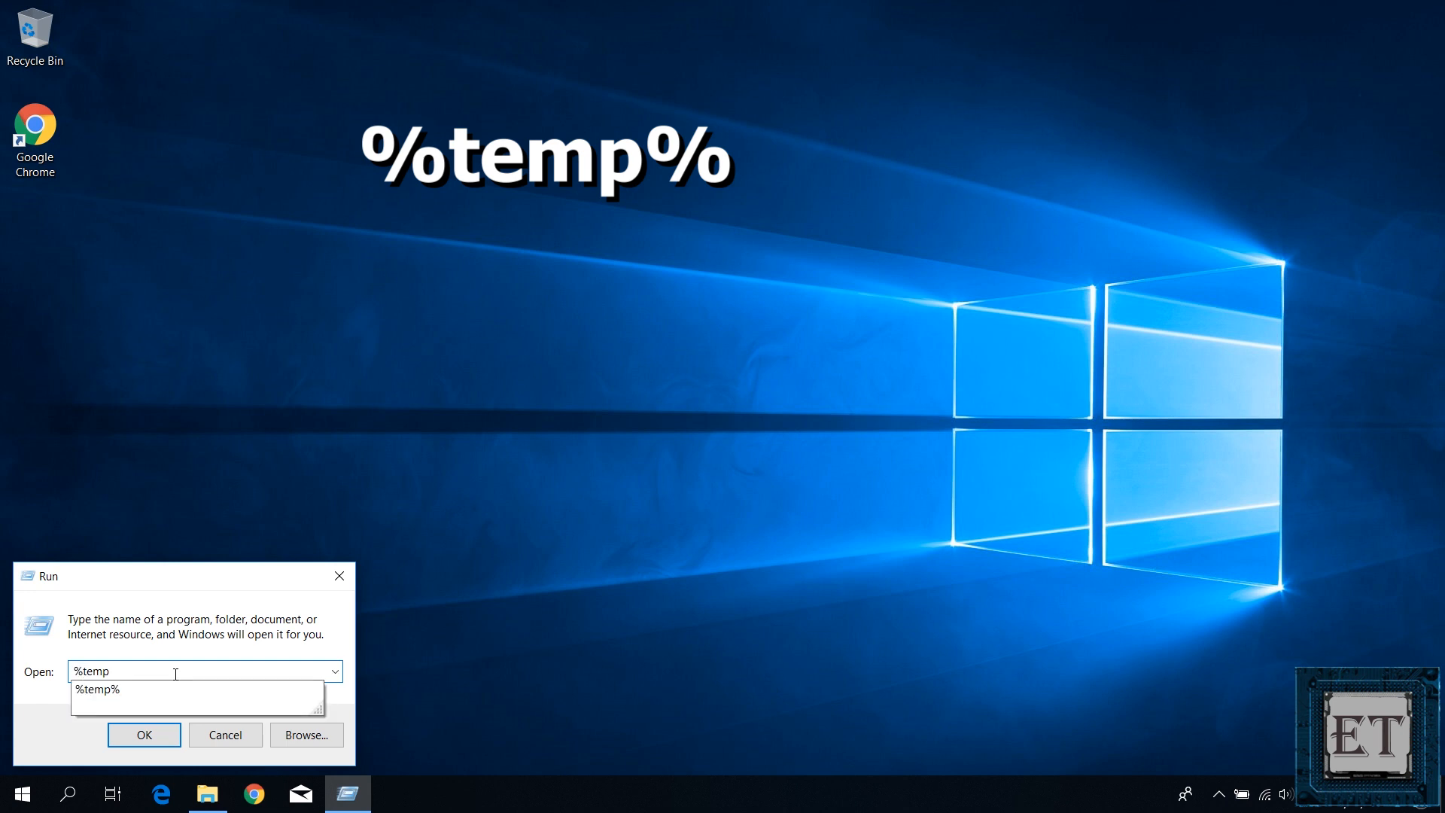
pyautogui.click(151, 689)
pyautogui.click(93, 672)
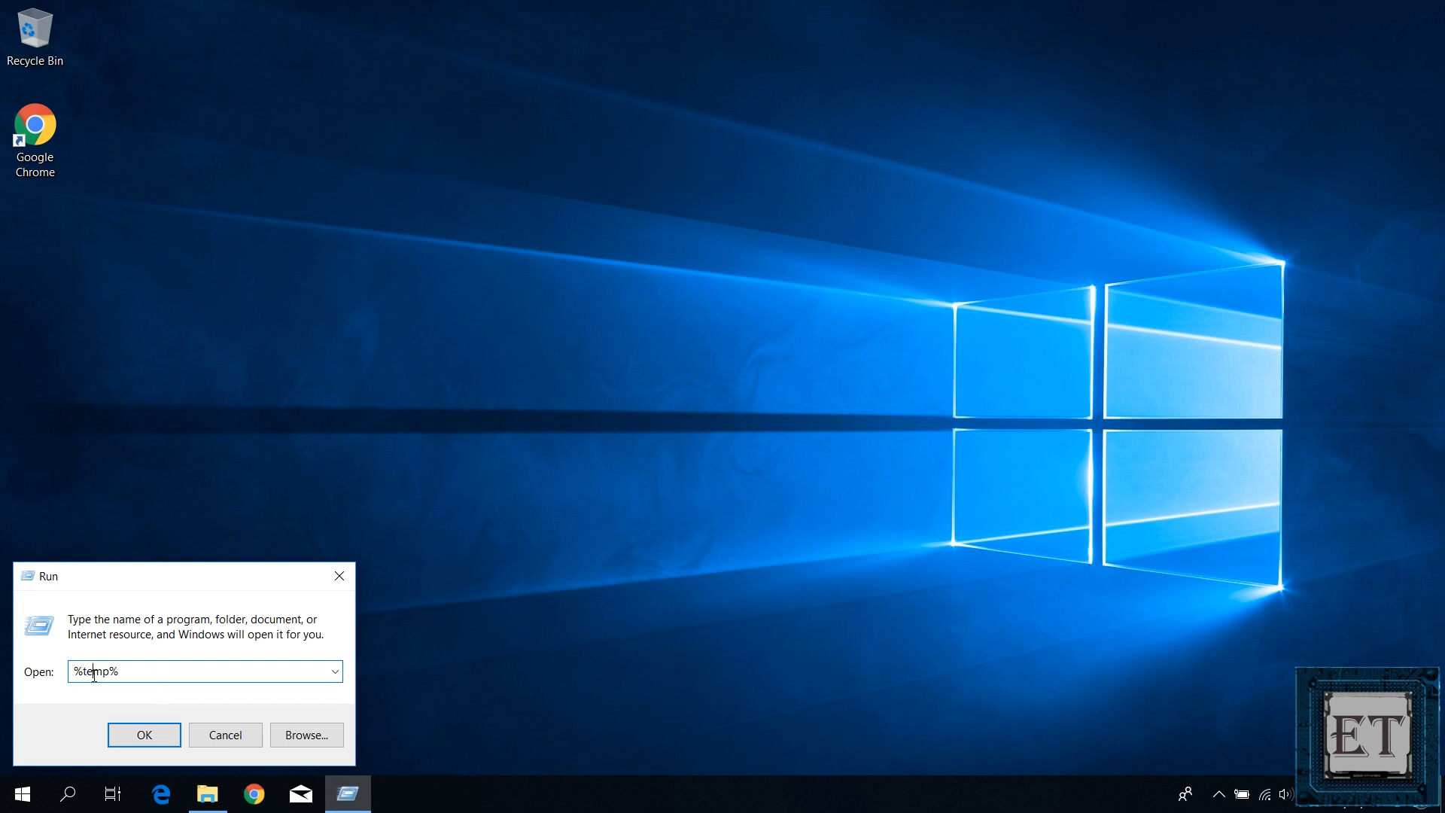
pyautogui.click(173, 736)
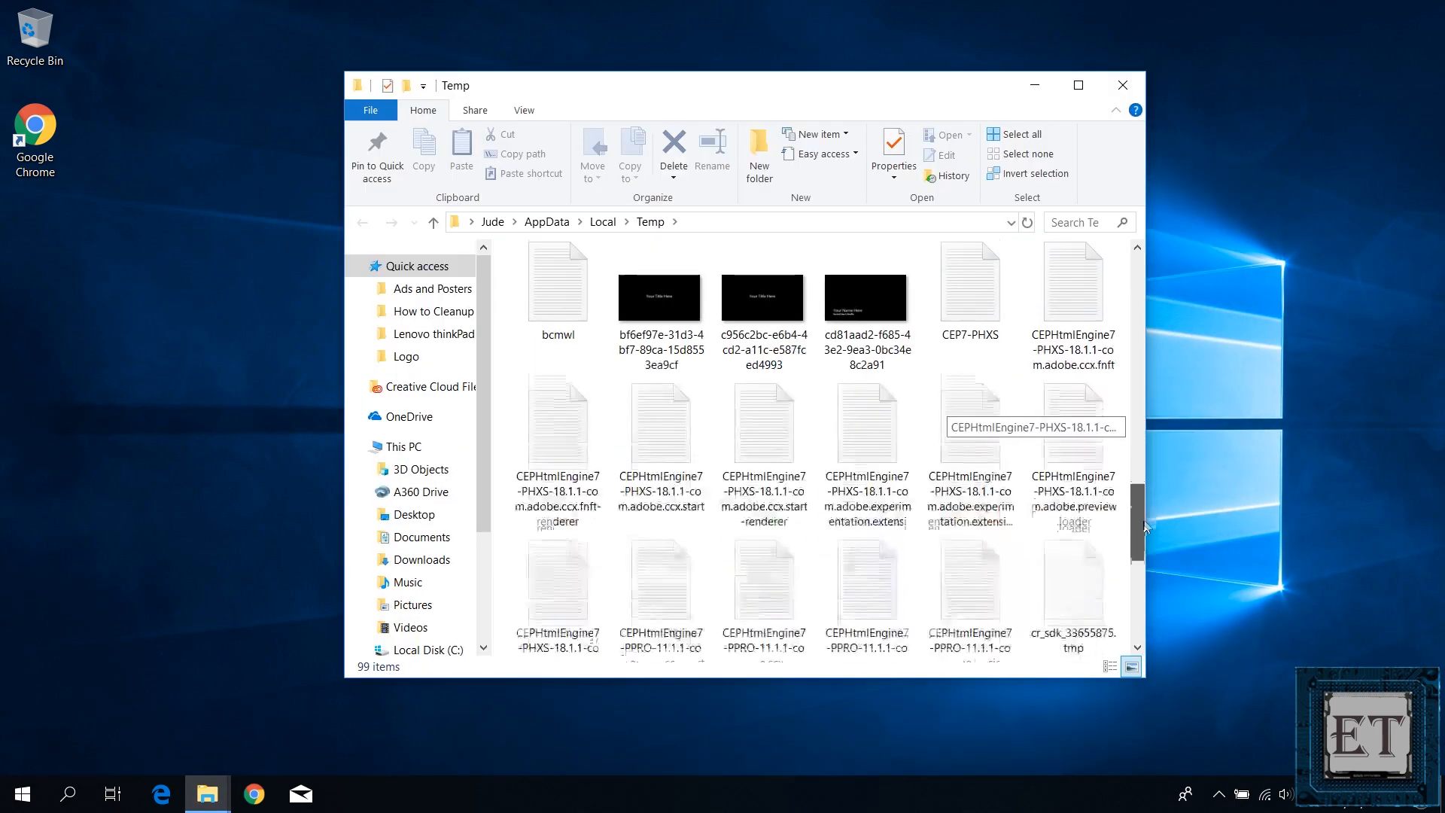
# Permanently delete all items in the user's local Temp folder, skipping every file in use, and close the window
pyautogui.moveTo(1138, 392); pyautogui.dragTo(1139, 300)
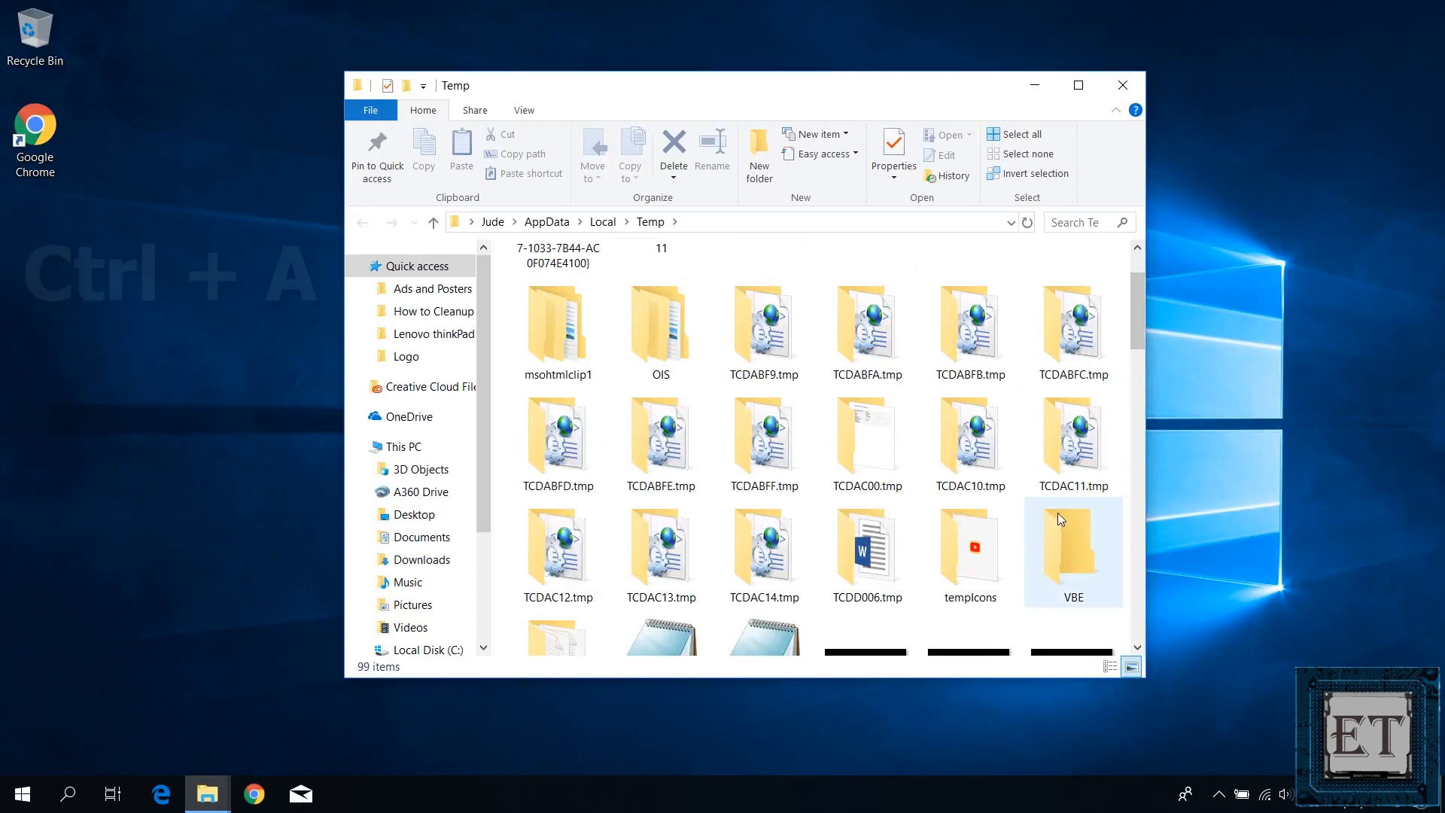
pyautogui.hotkey('ctrl', 'a')
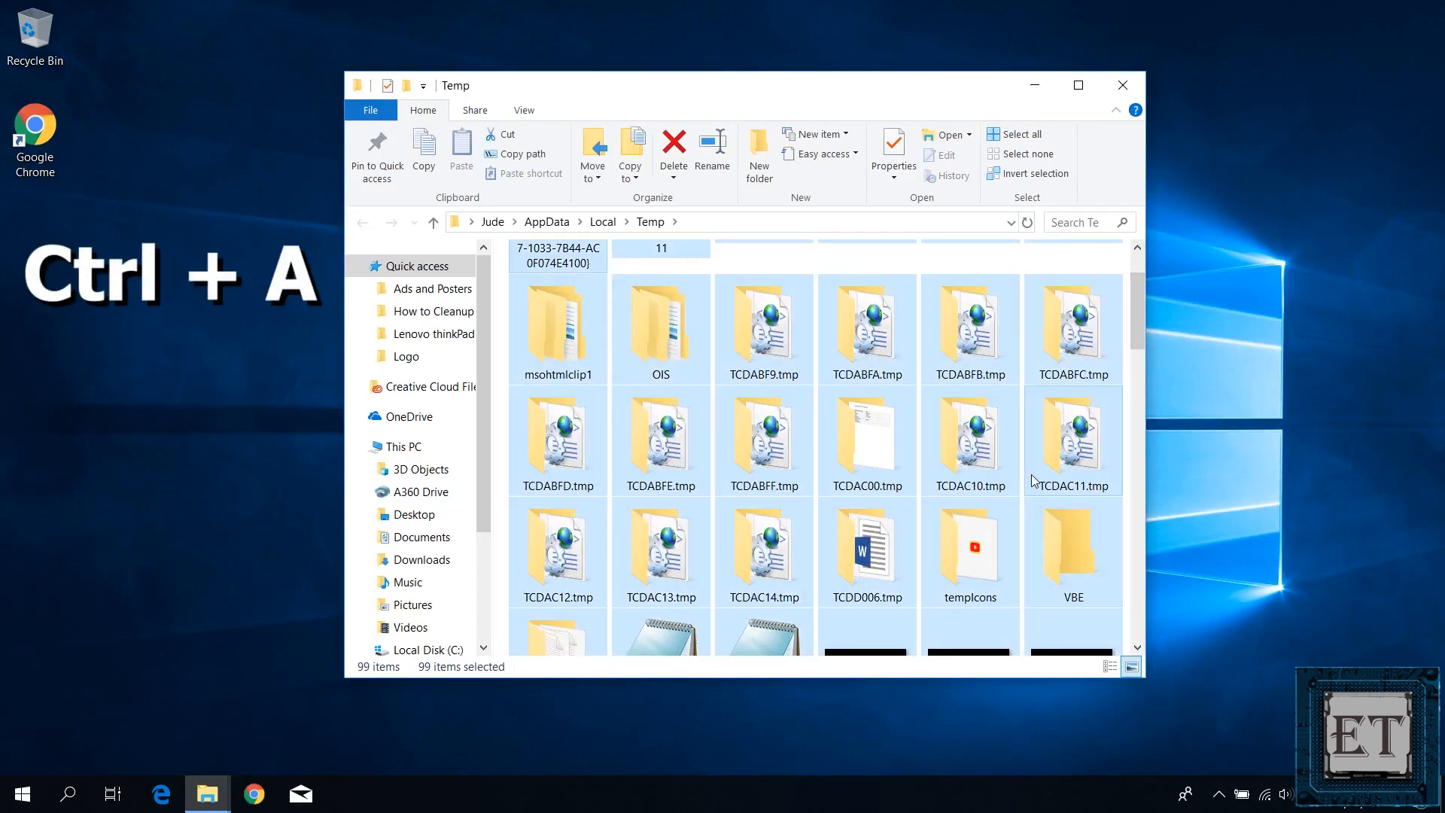
pyautogui.hotkey('shift', 'Delete')
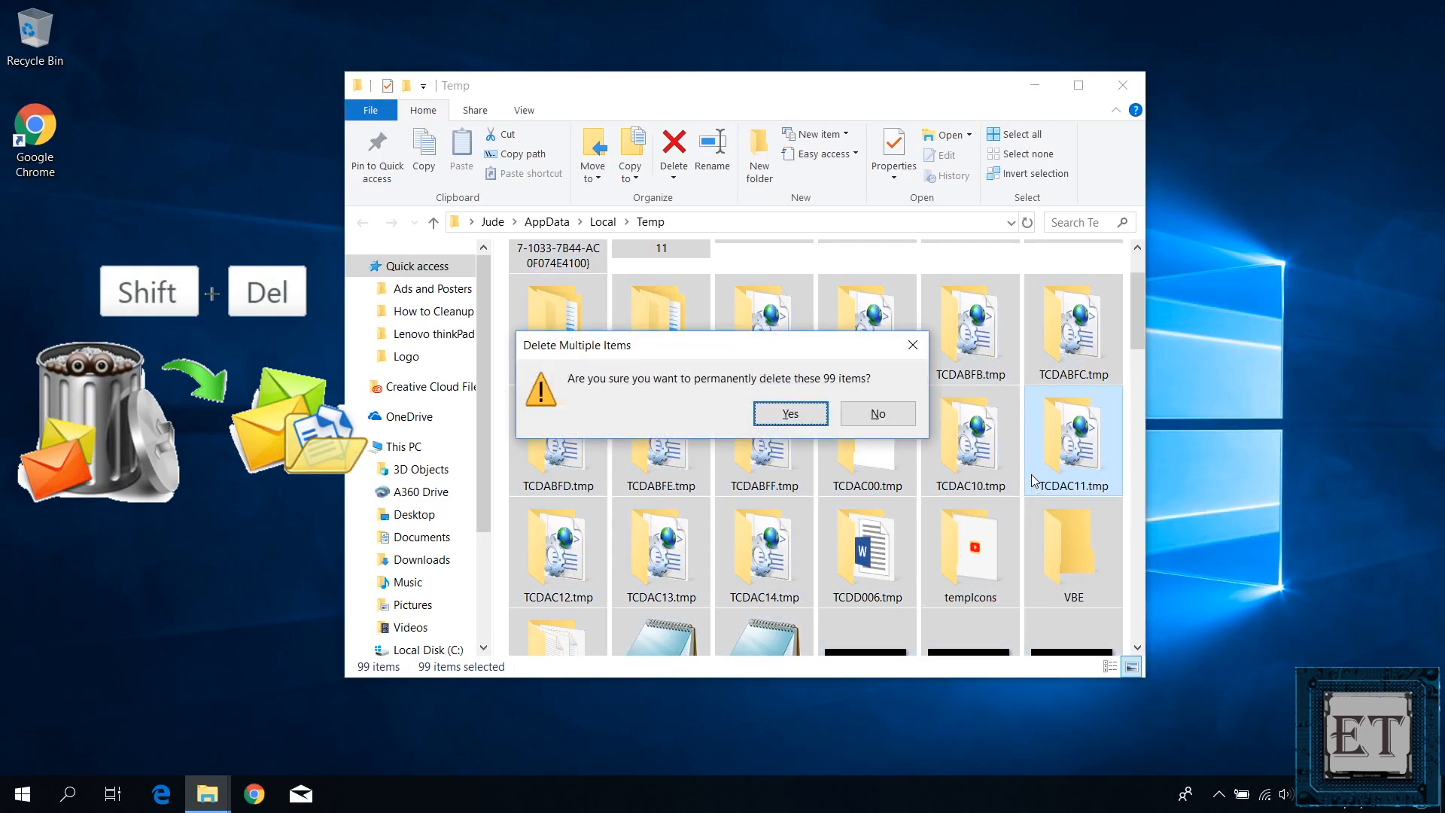
pyautogui.click(792, 413)
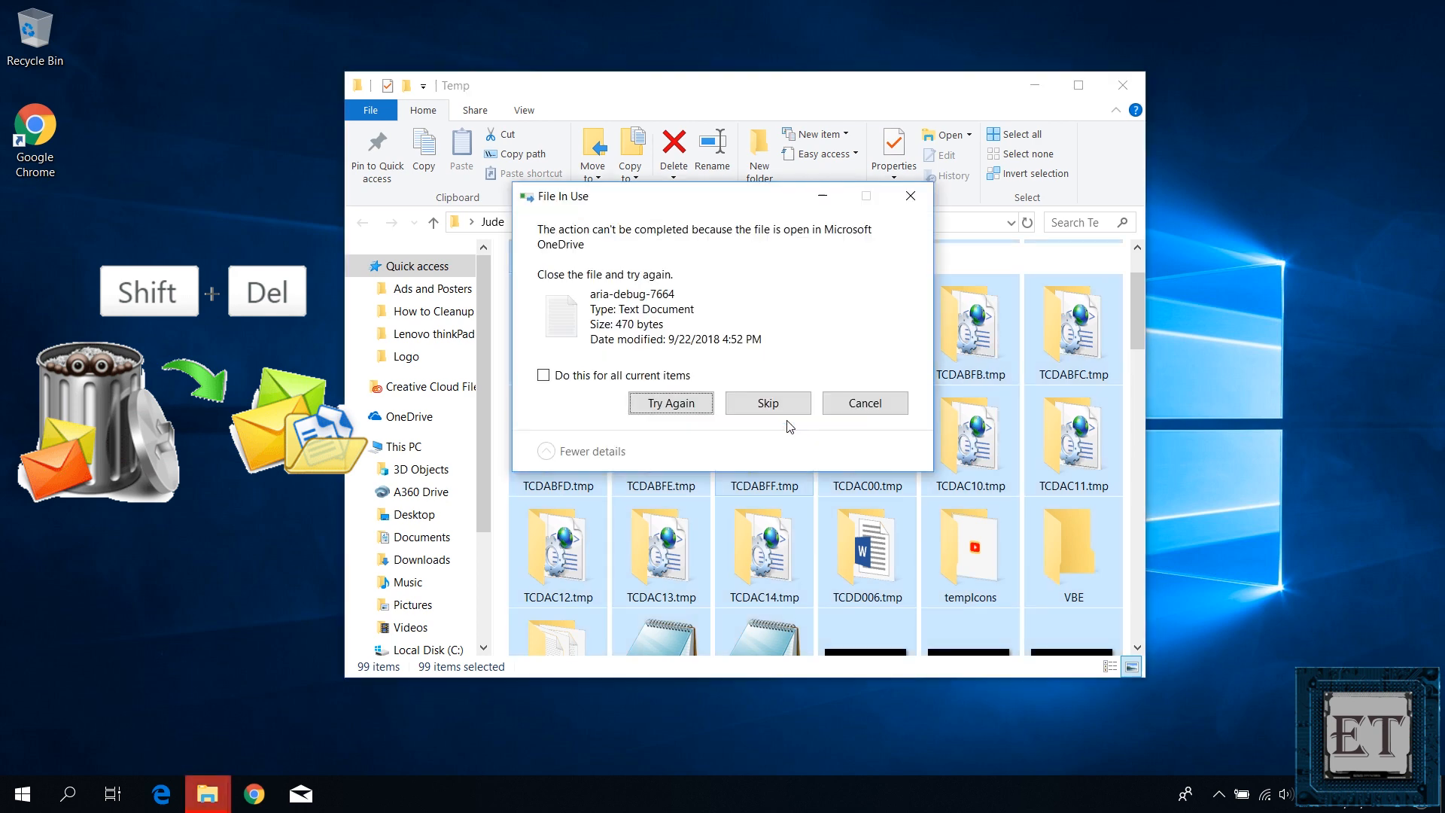
pyautogui.click(576, 378)
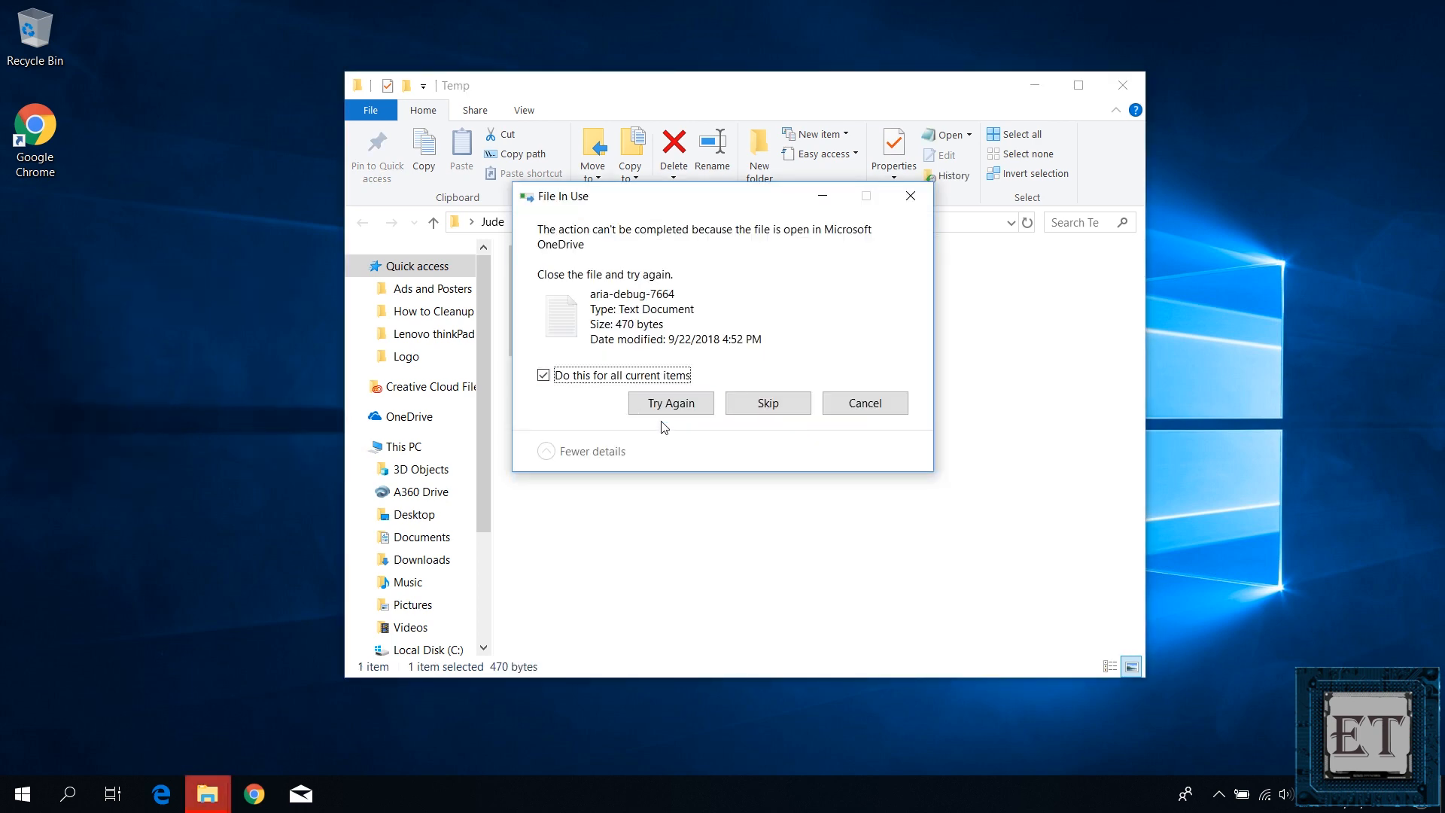
pyautogui.click(745, 406)
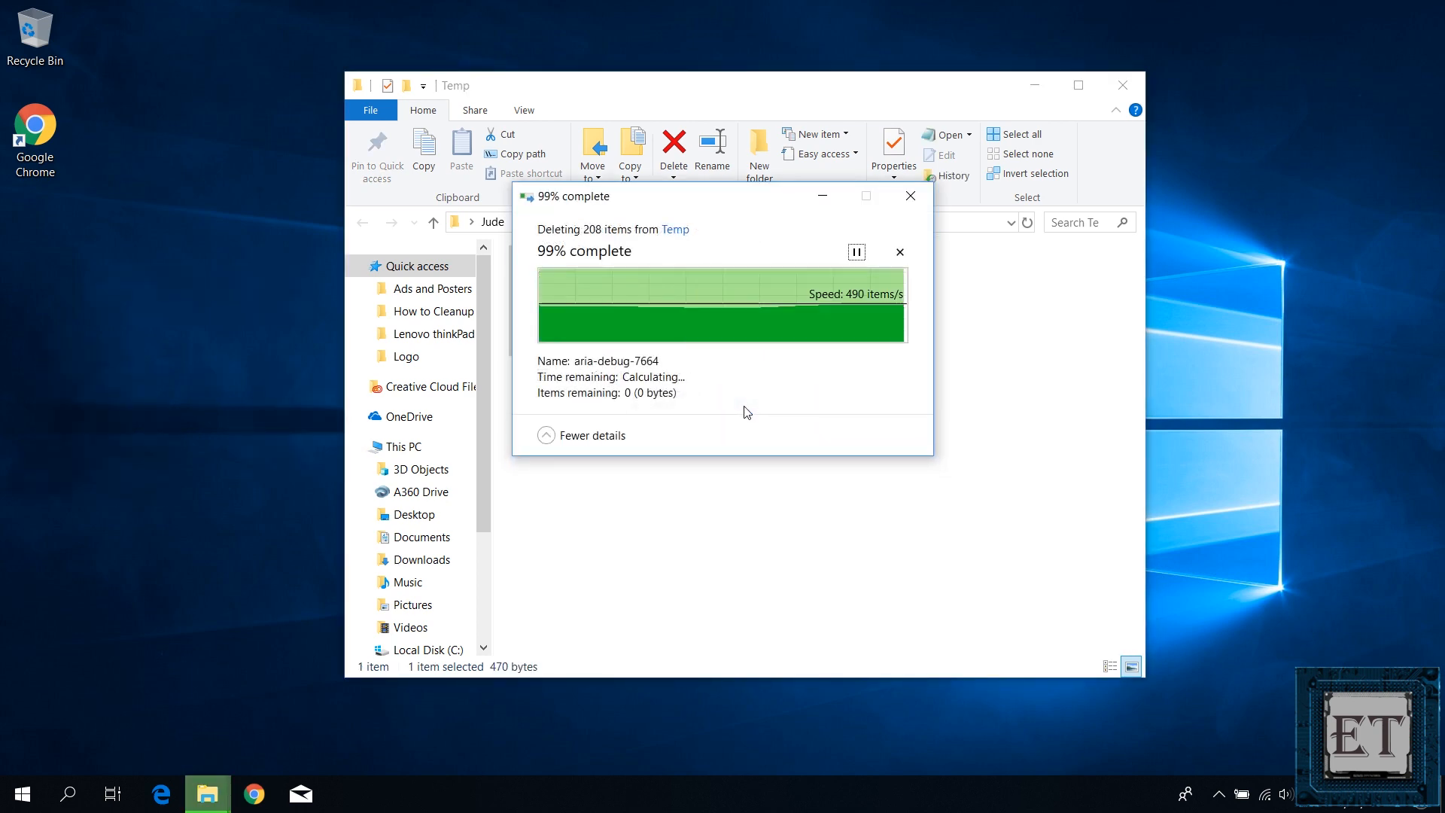
pyautogui.click(1122, 85)
# Run prefetch from the Run dialog and grant permanent access to the Prefetch folder
pyautogui.press('super')
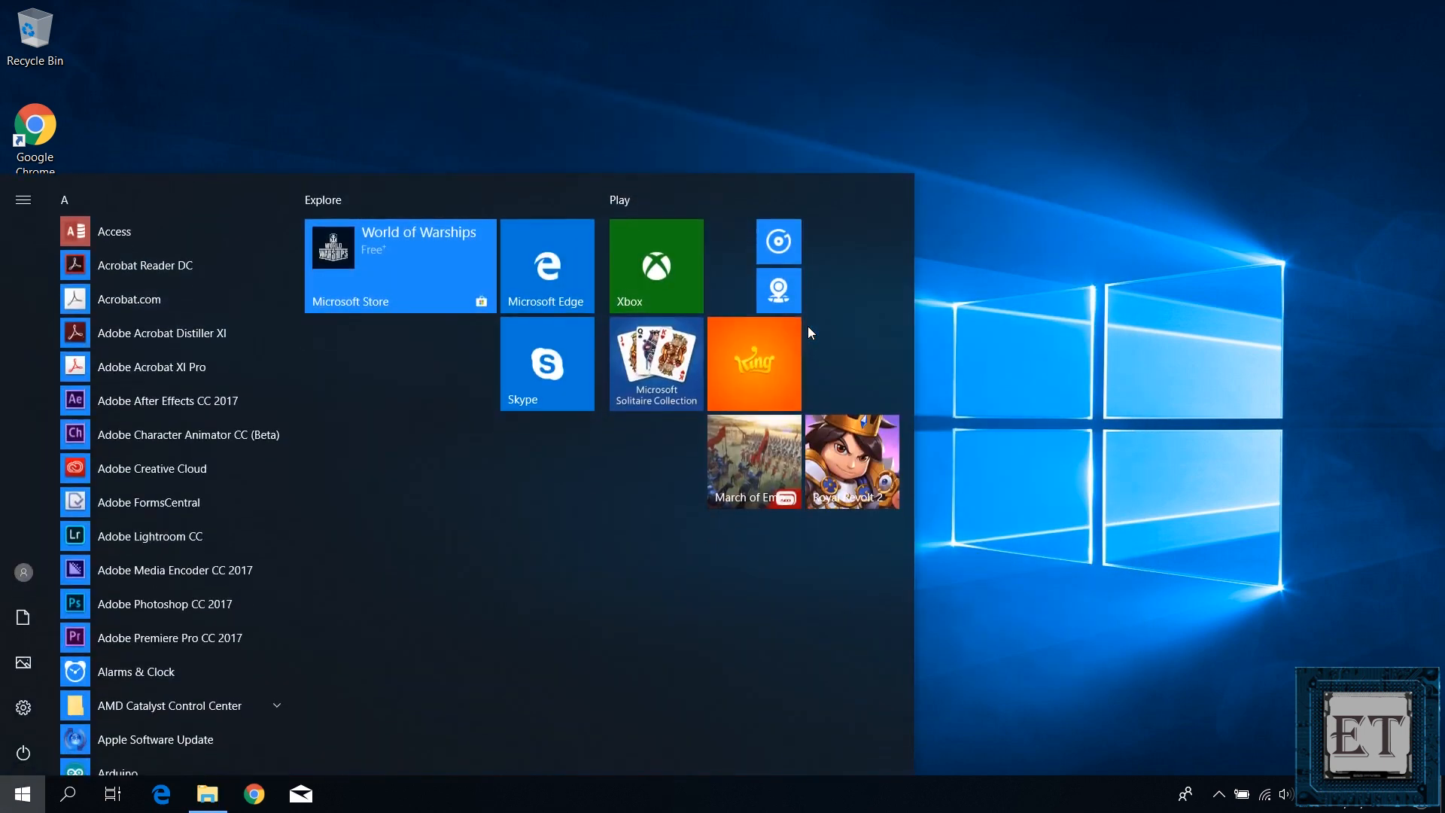
pyautogui.write('run')
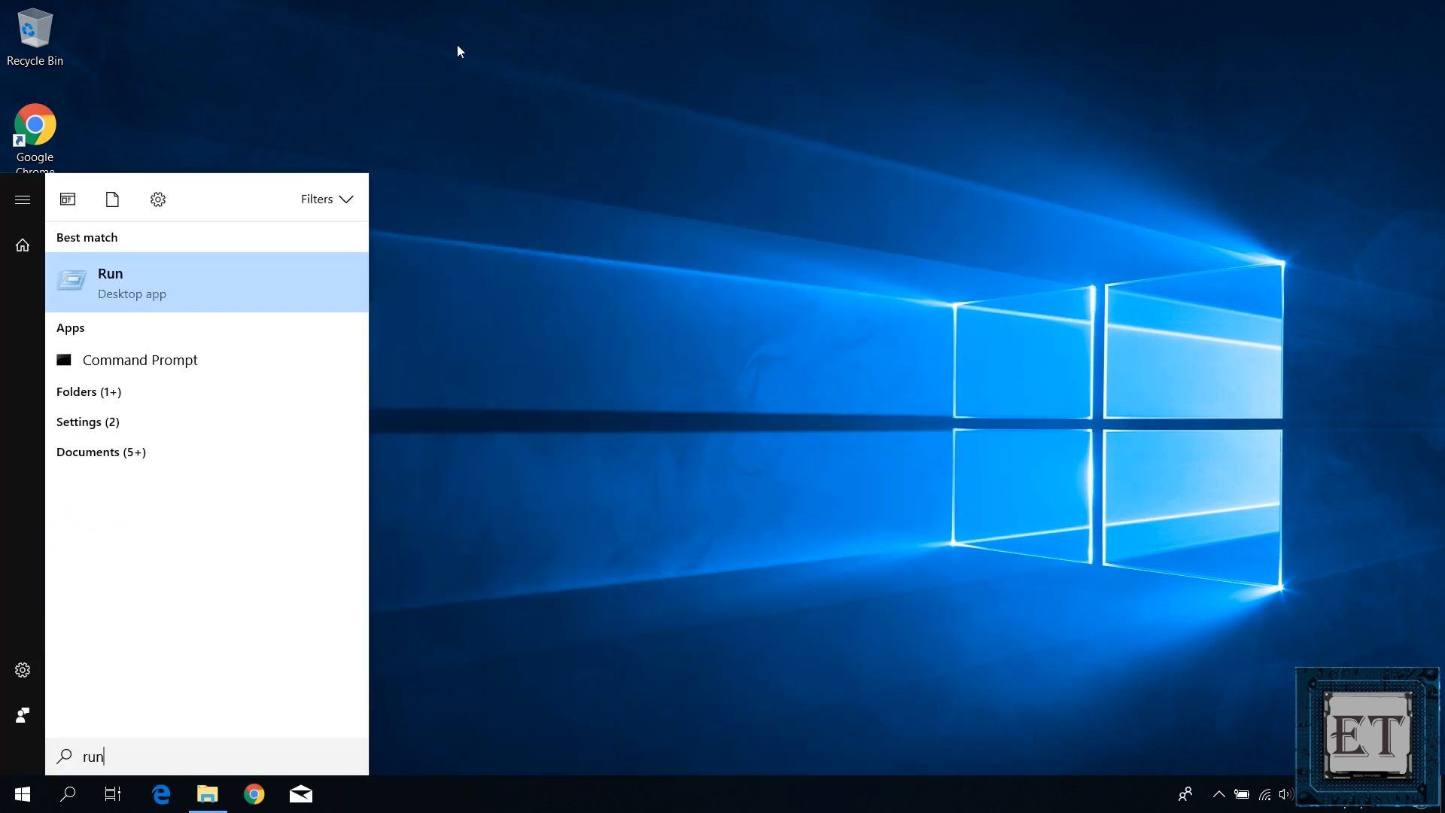
pyautogui.click(128, 260)
pyautogui.write('pre')
pyautogui.click(112, 690)
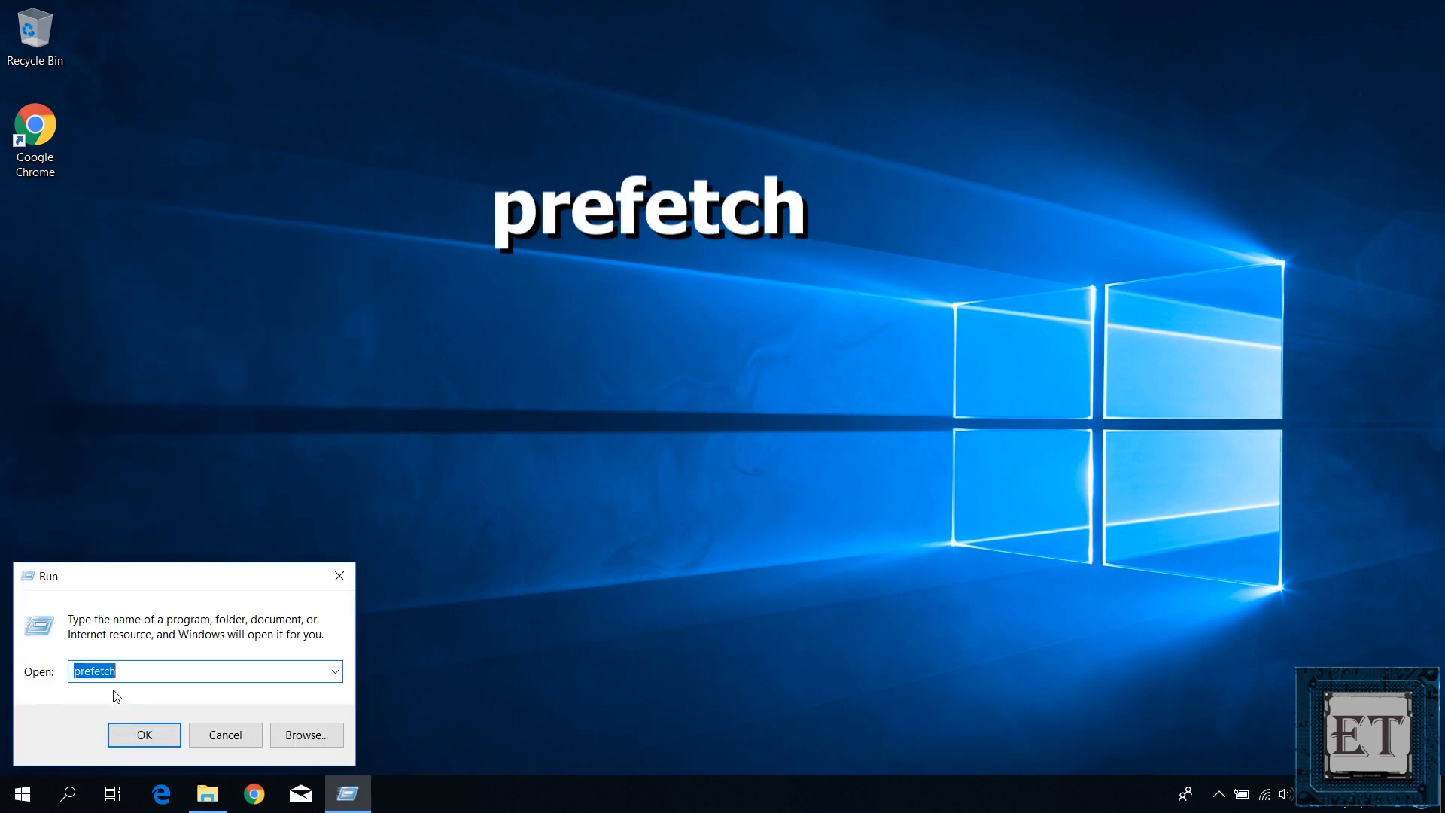
pyautogui.click(127, 673)
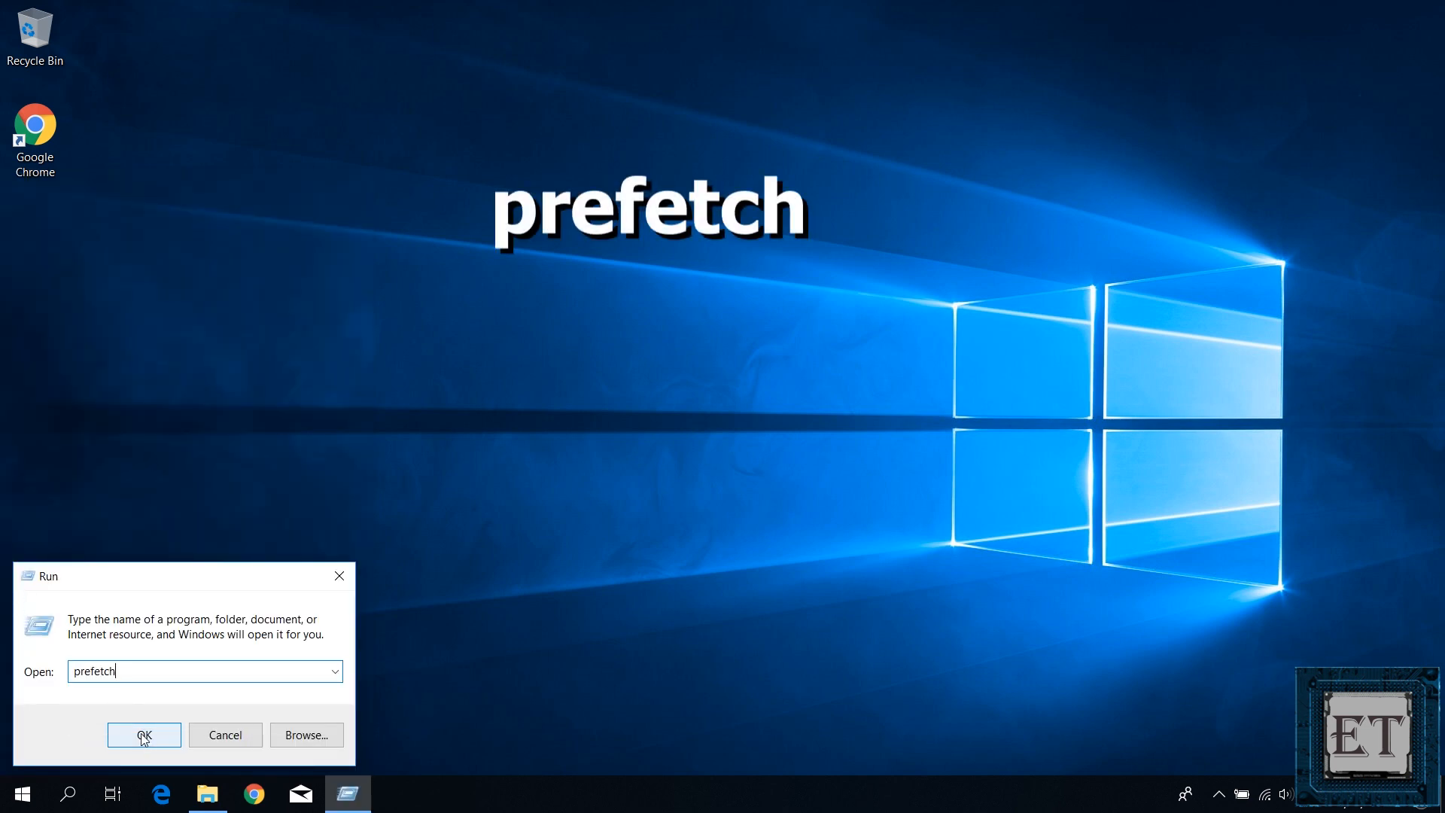
pyautogui.click(143, 739)
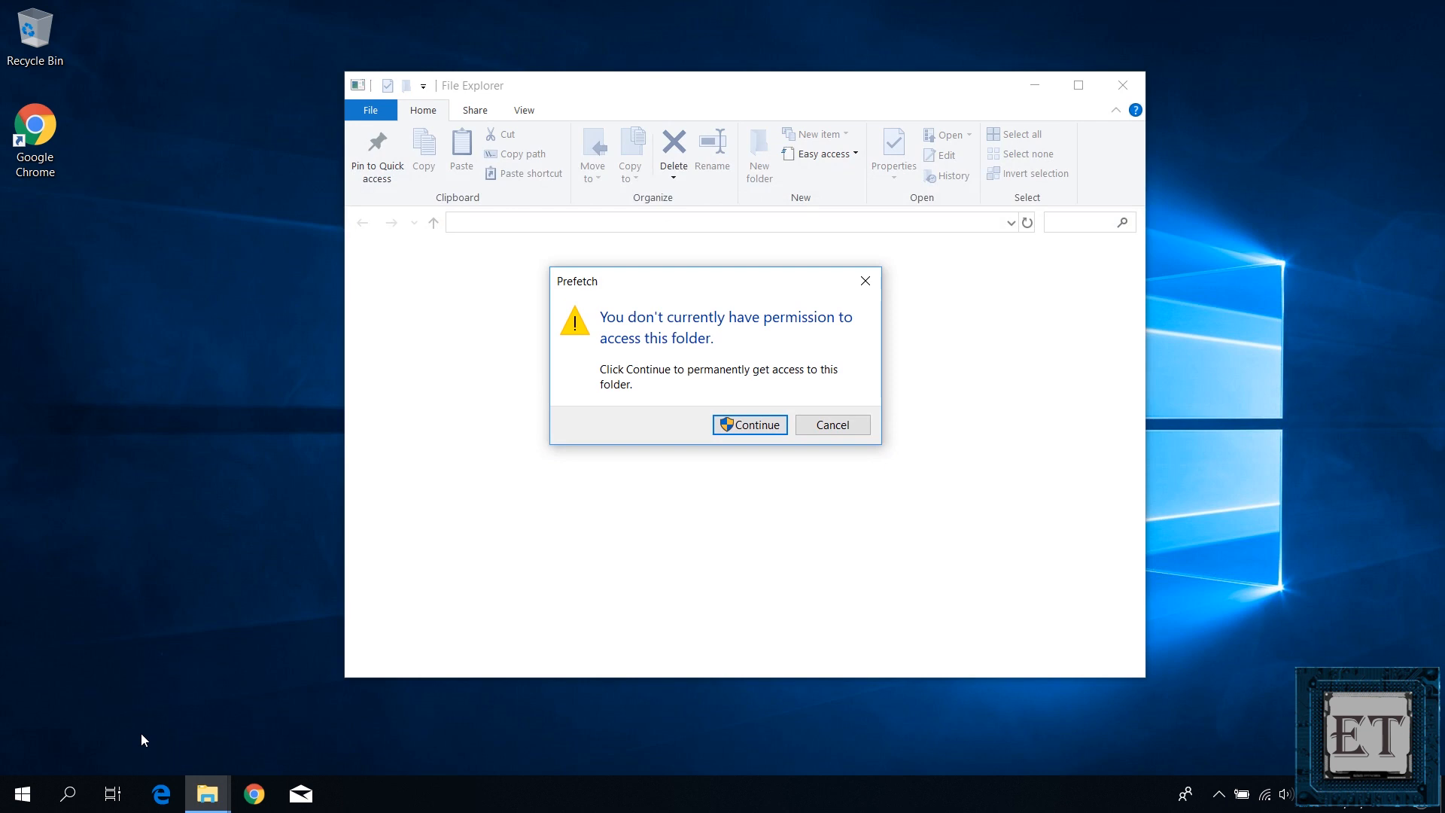
pyautogui.click(747, 426)
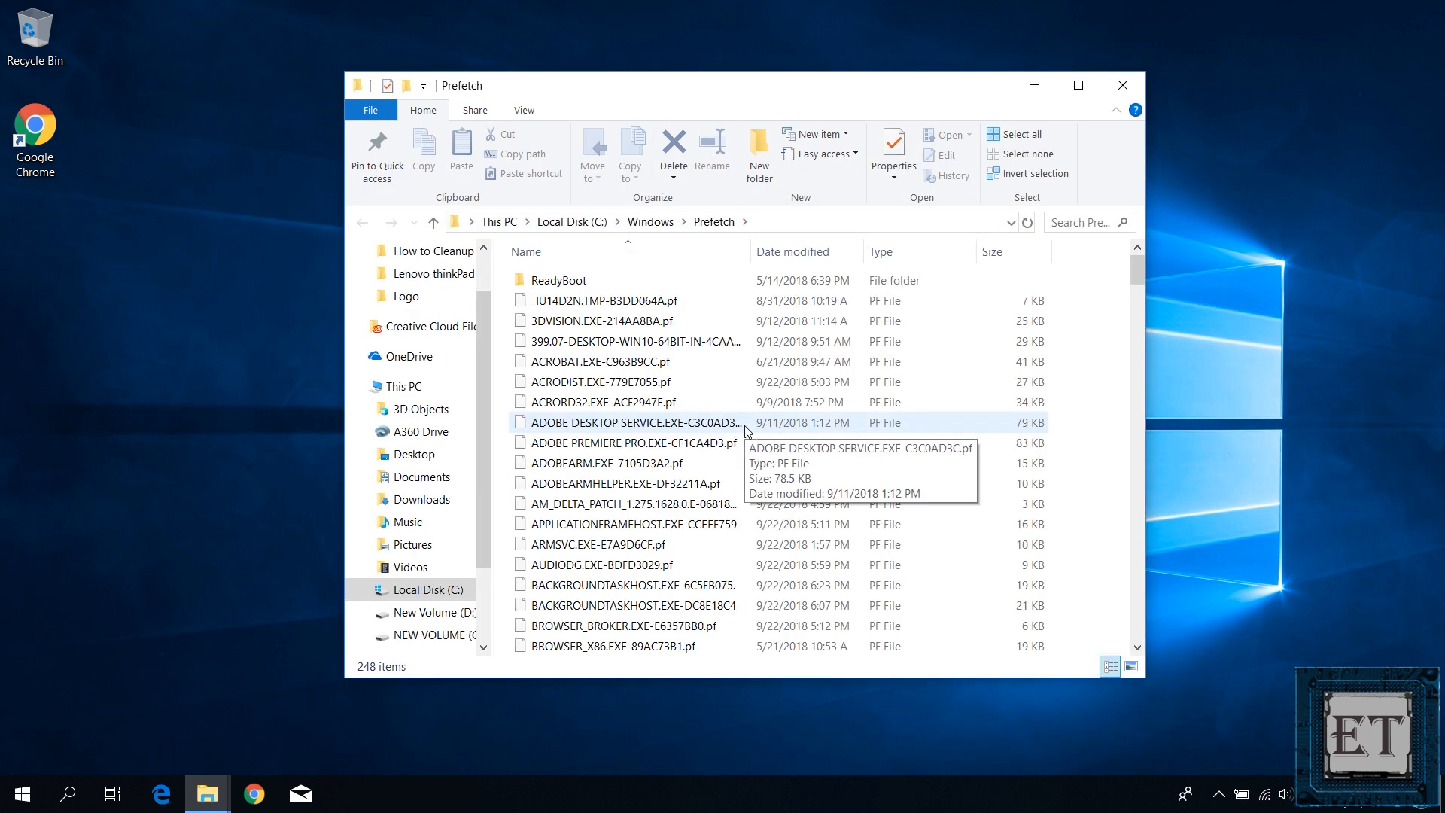
# Permanently delete all contents of the Prefetch folder, skipping all files that are in use
pyautogui.click(1137, 303)
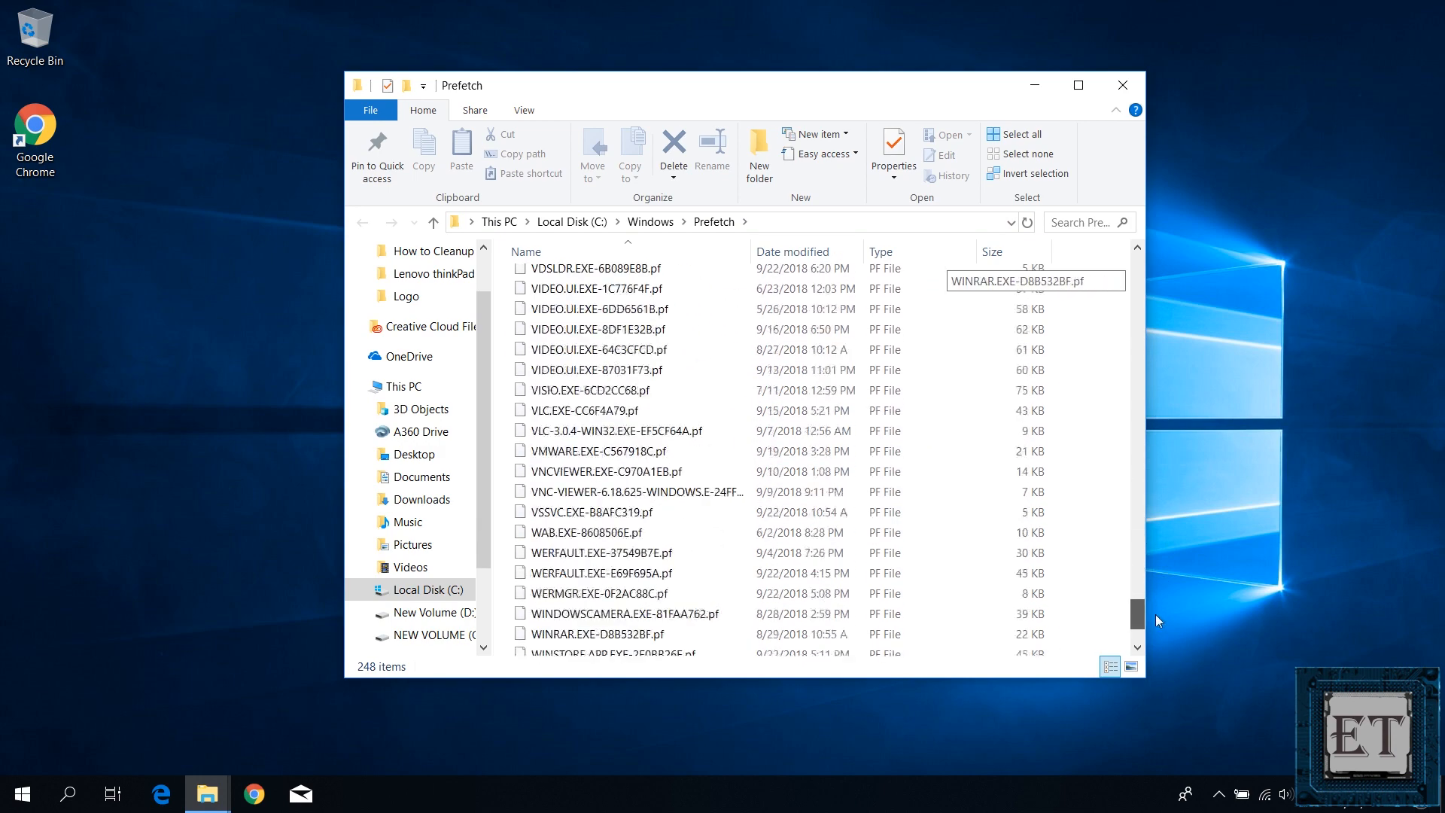
pyautogui.hotkey('ctrl', 'a')
pyautogui.hotkey('shift', 'Delete')
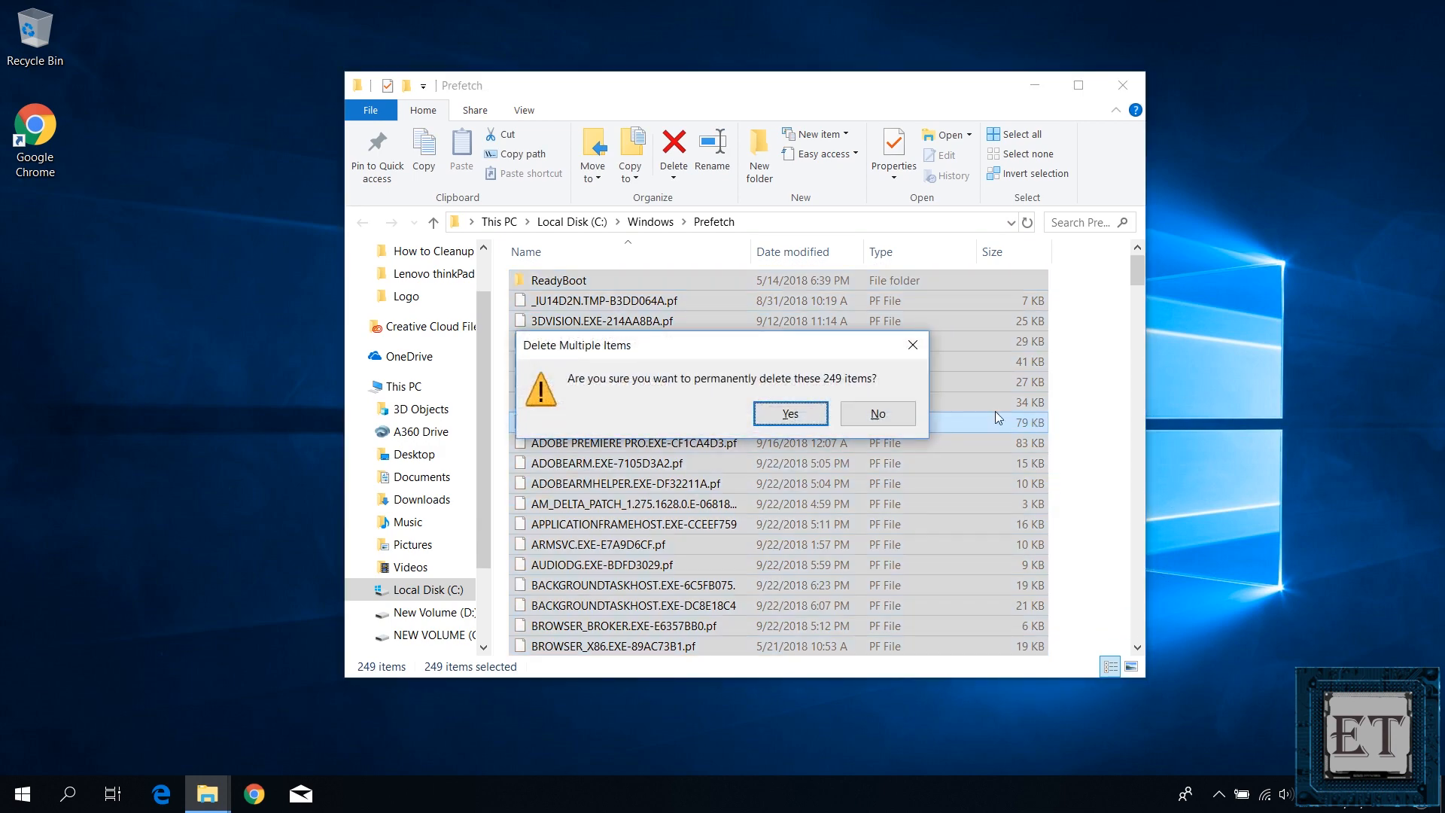
pyautogui.click(790, 414)
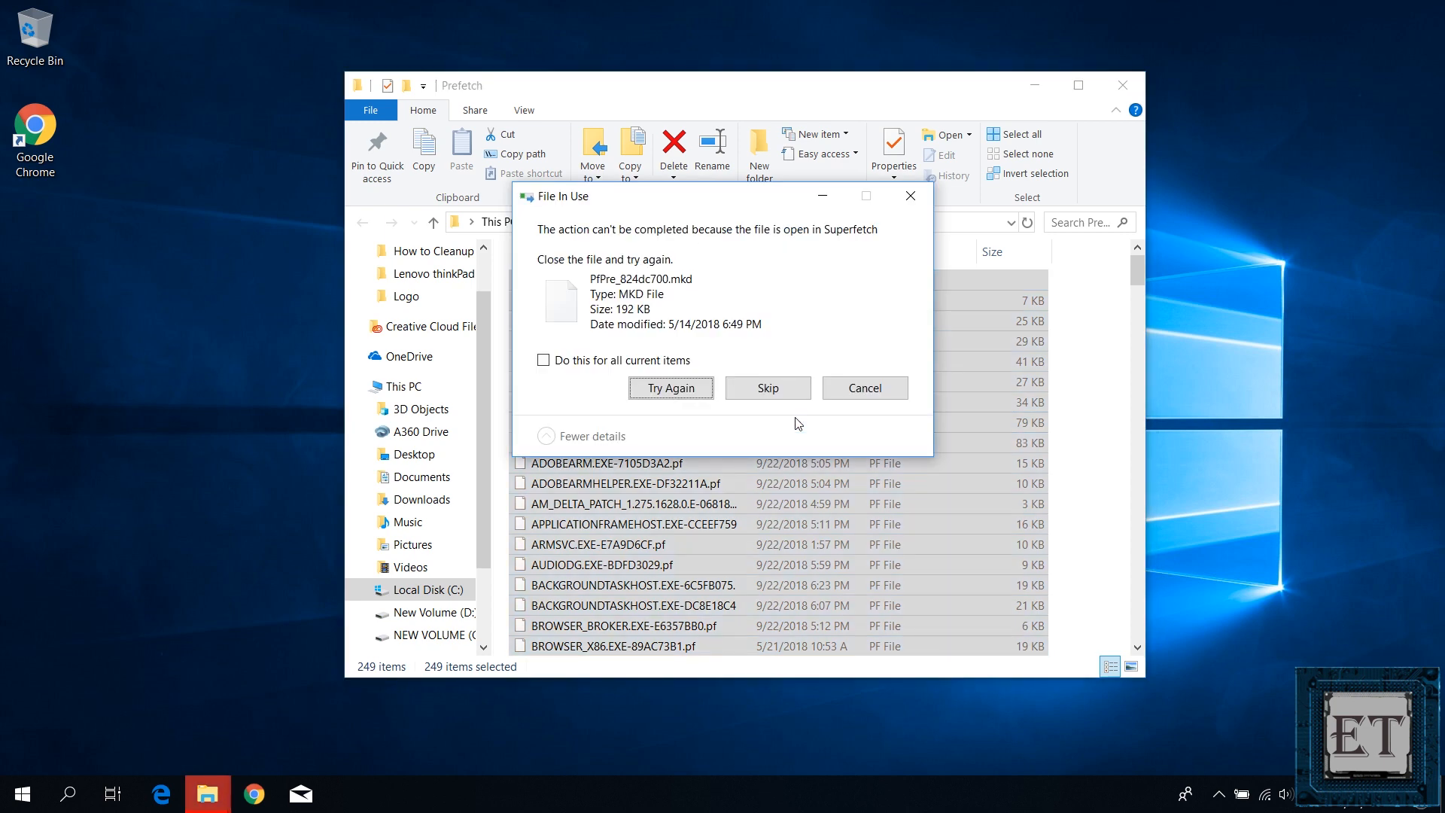
pyautogui.click(582, 369)
pyautogui.click(755, 391)
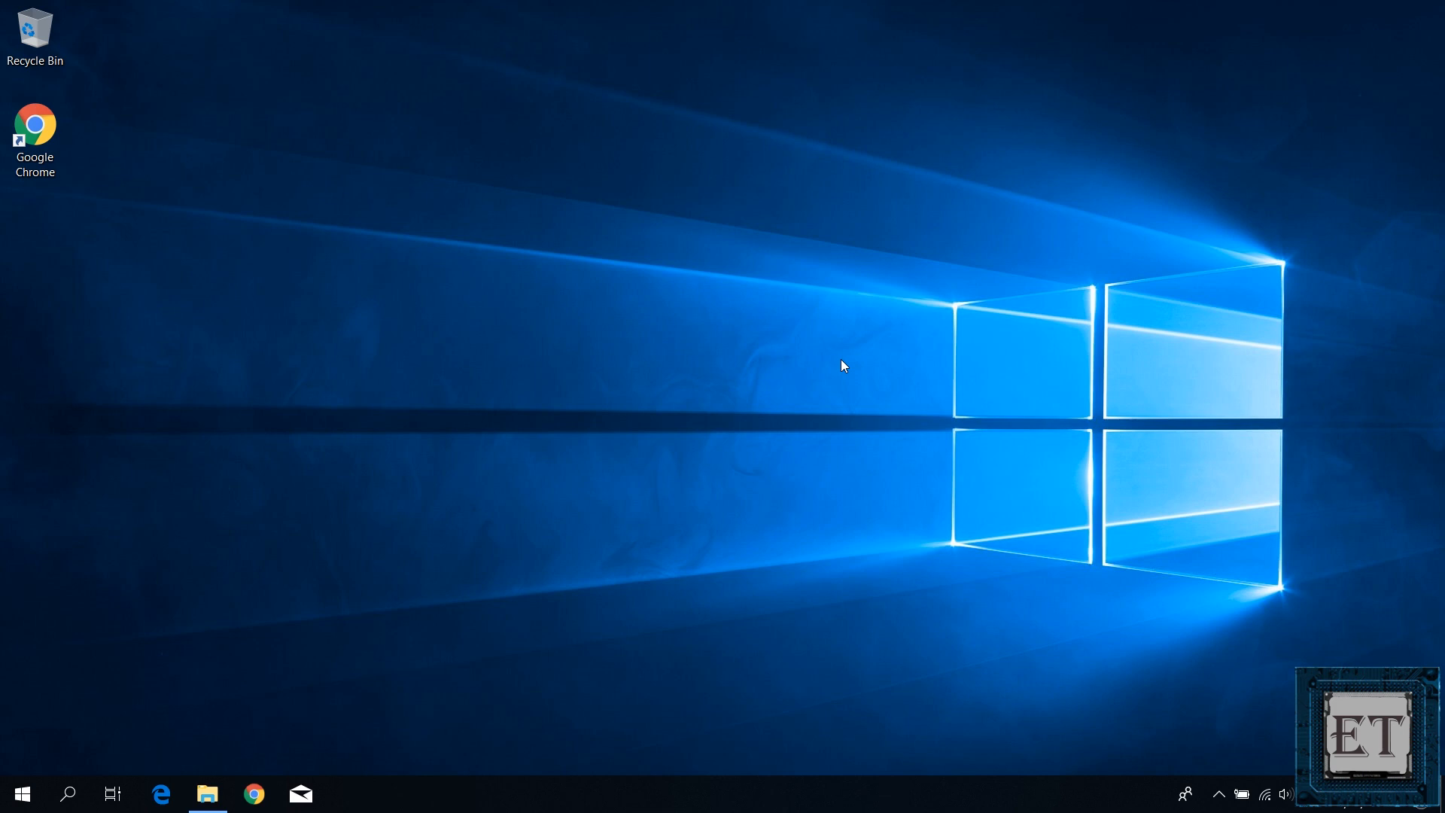
# Search Windows for defrag and open Defragment and Optimize Drives
pyautogui.press('super')
pyautogui.write('de')
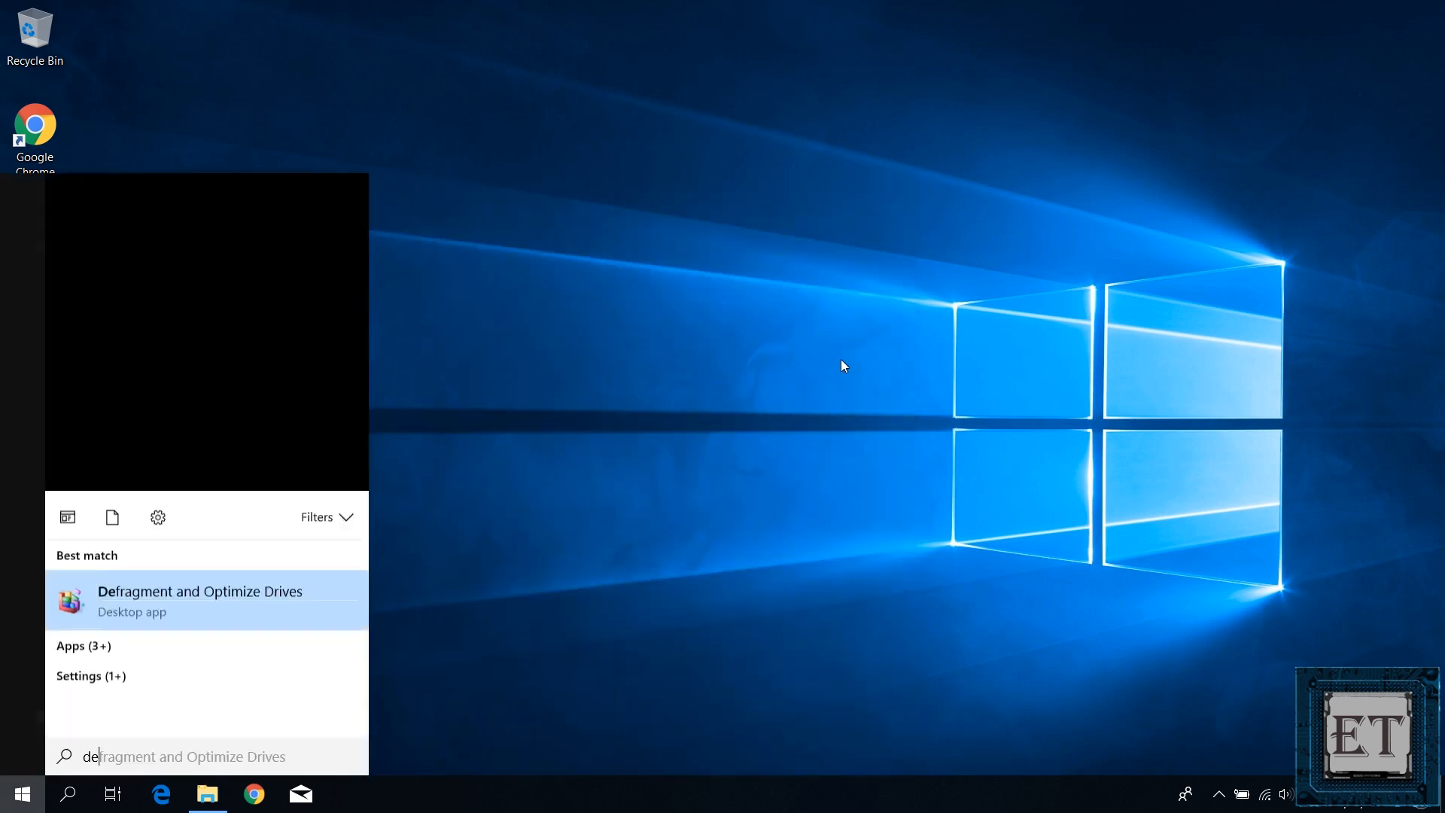
pyautogui.write('frag')
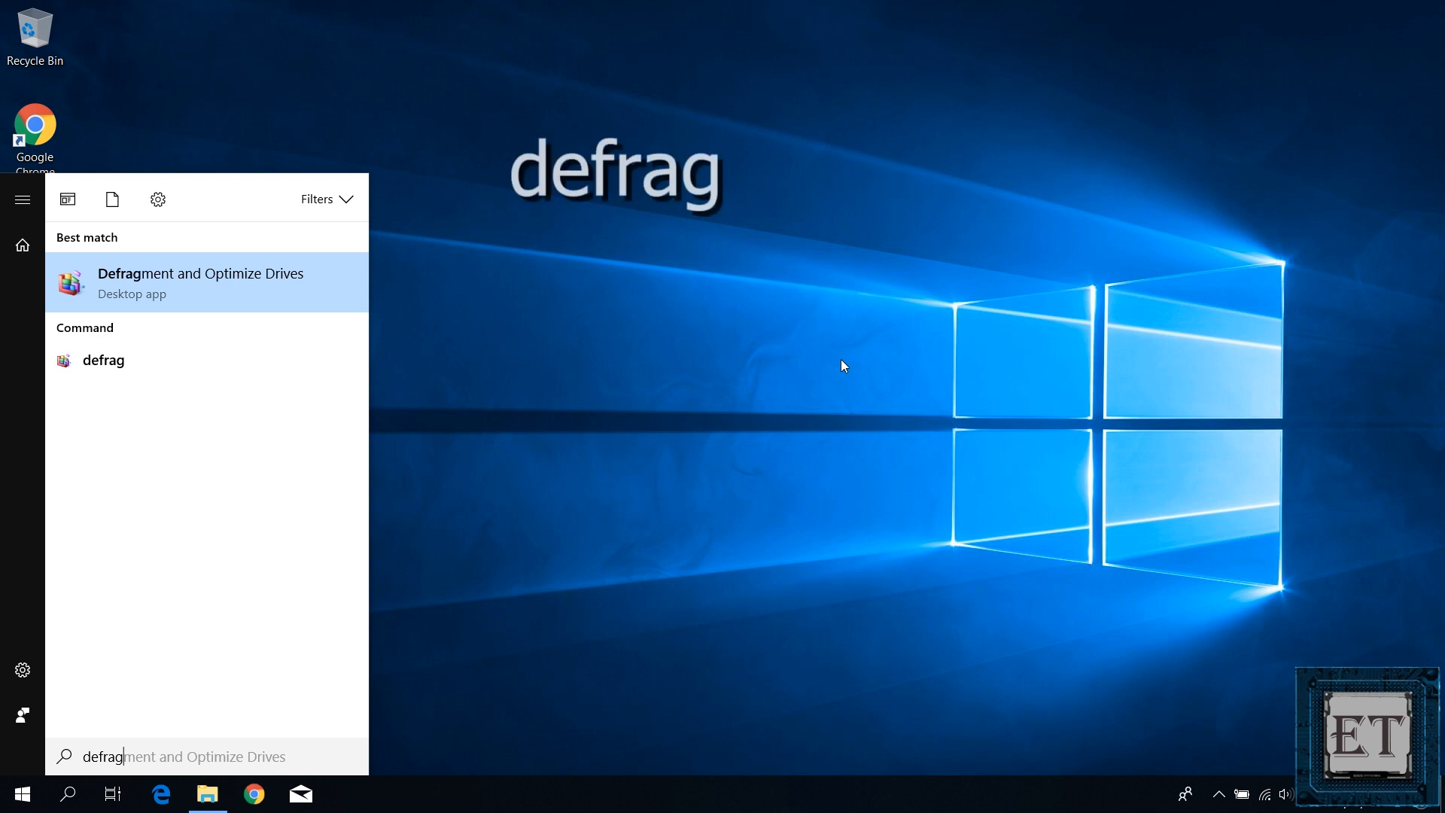
pyautogui.click(169, 280)
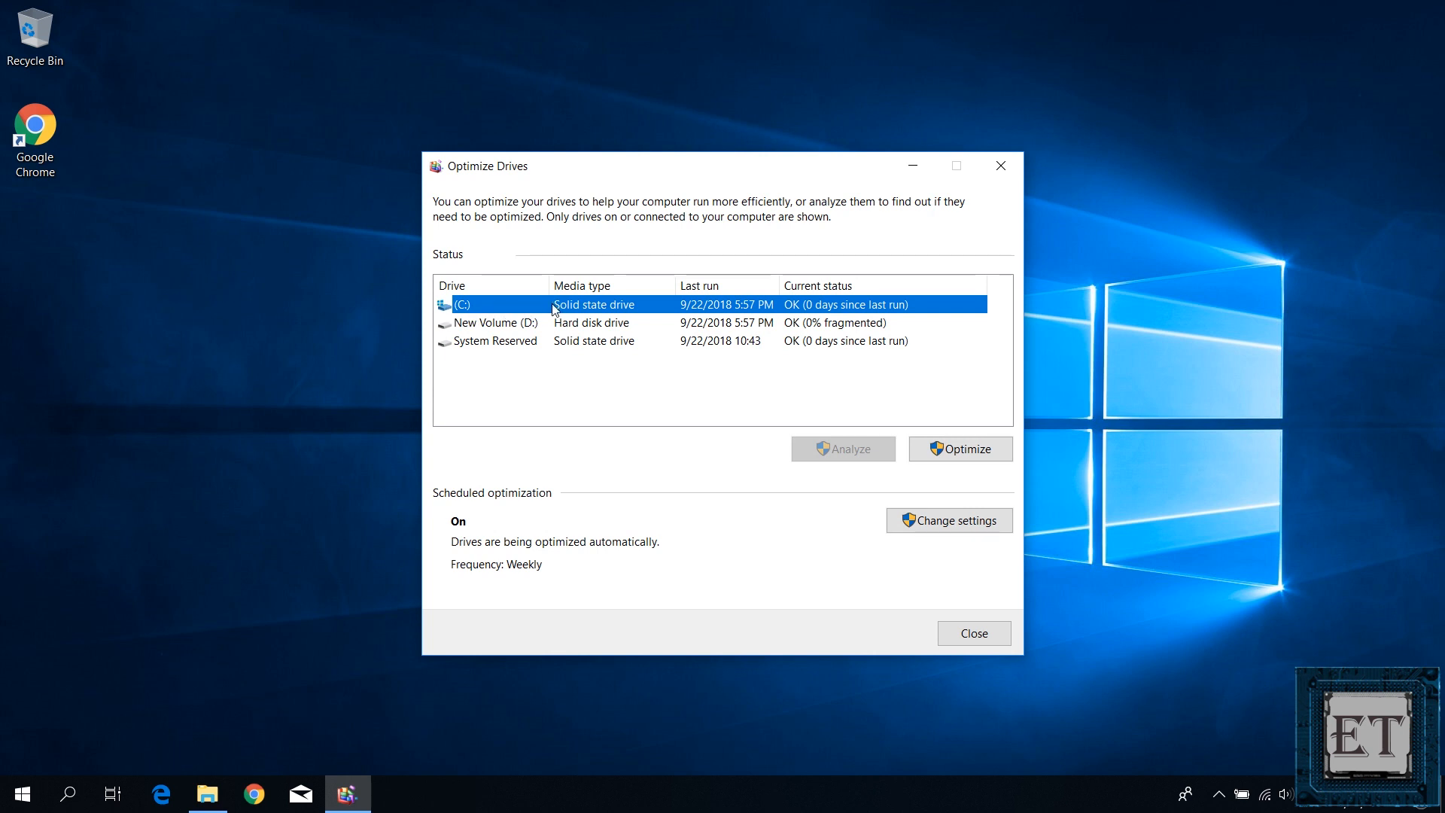
# Optimize the (C:) solid state drive
pyautogui.click(954, 452)
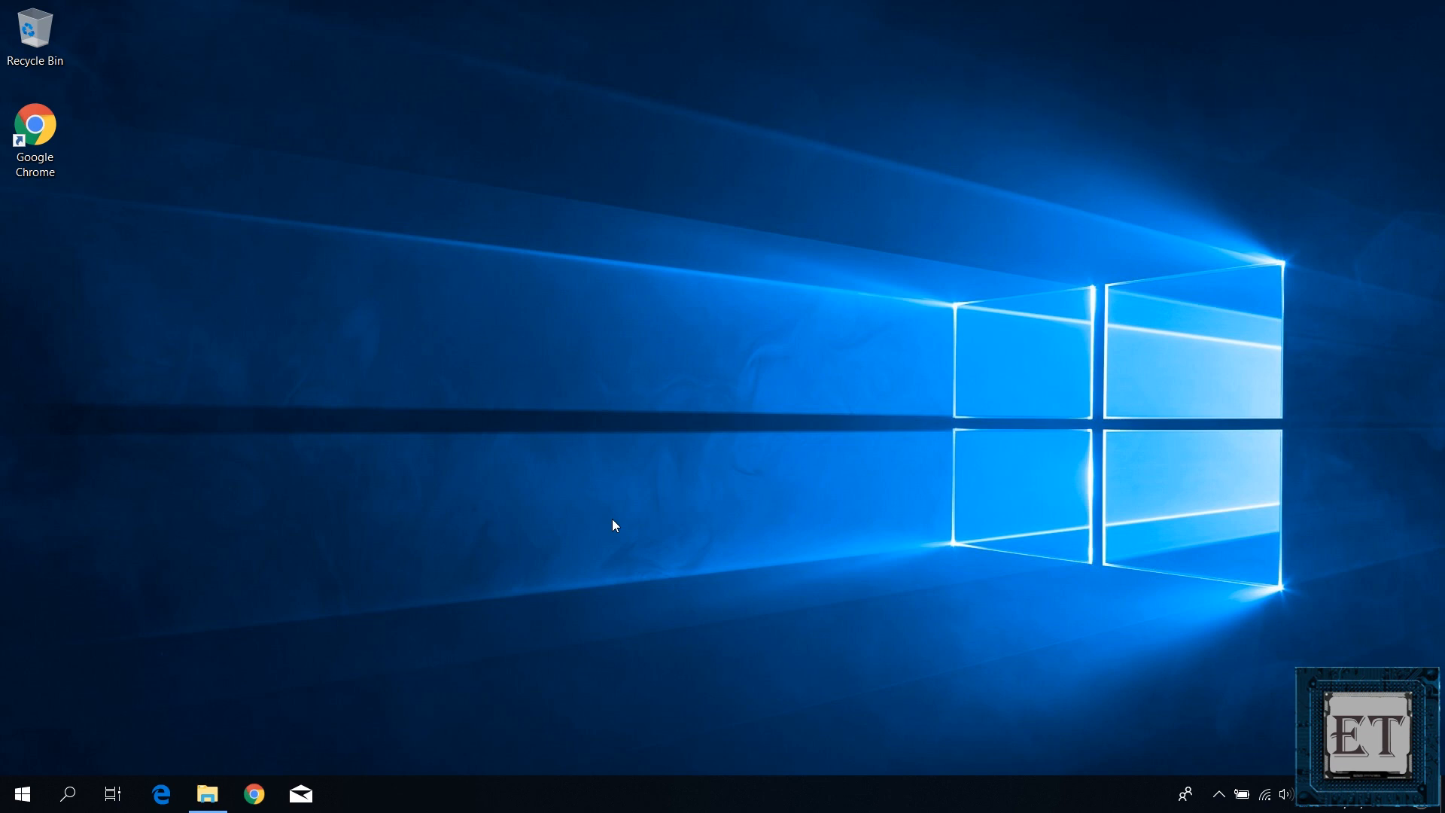
# Search Windows for disk clean, open Disk Cleanup and scan the (C:) drive
pyautogui.press('super')
pyautogui.write('disk')
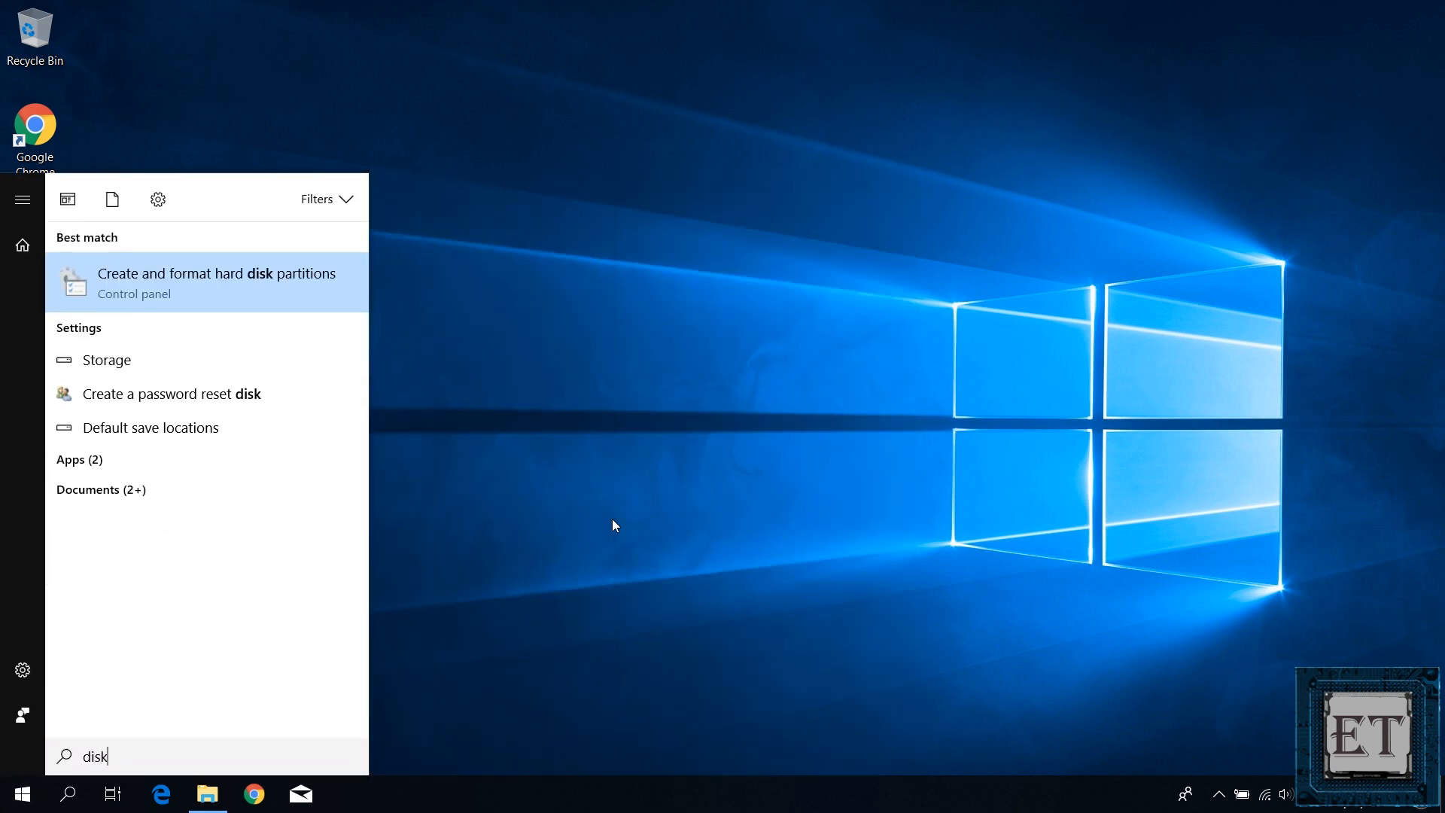
pyautogui.write(' clean')
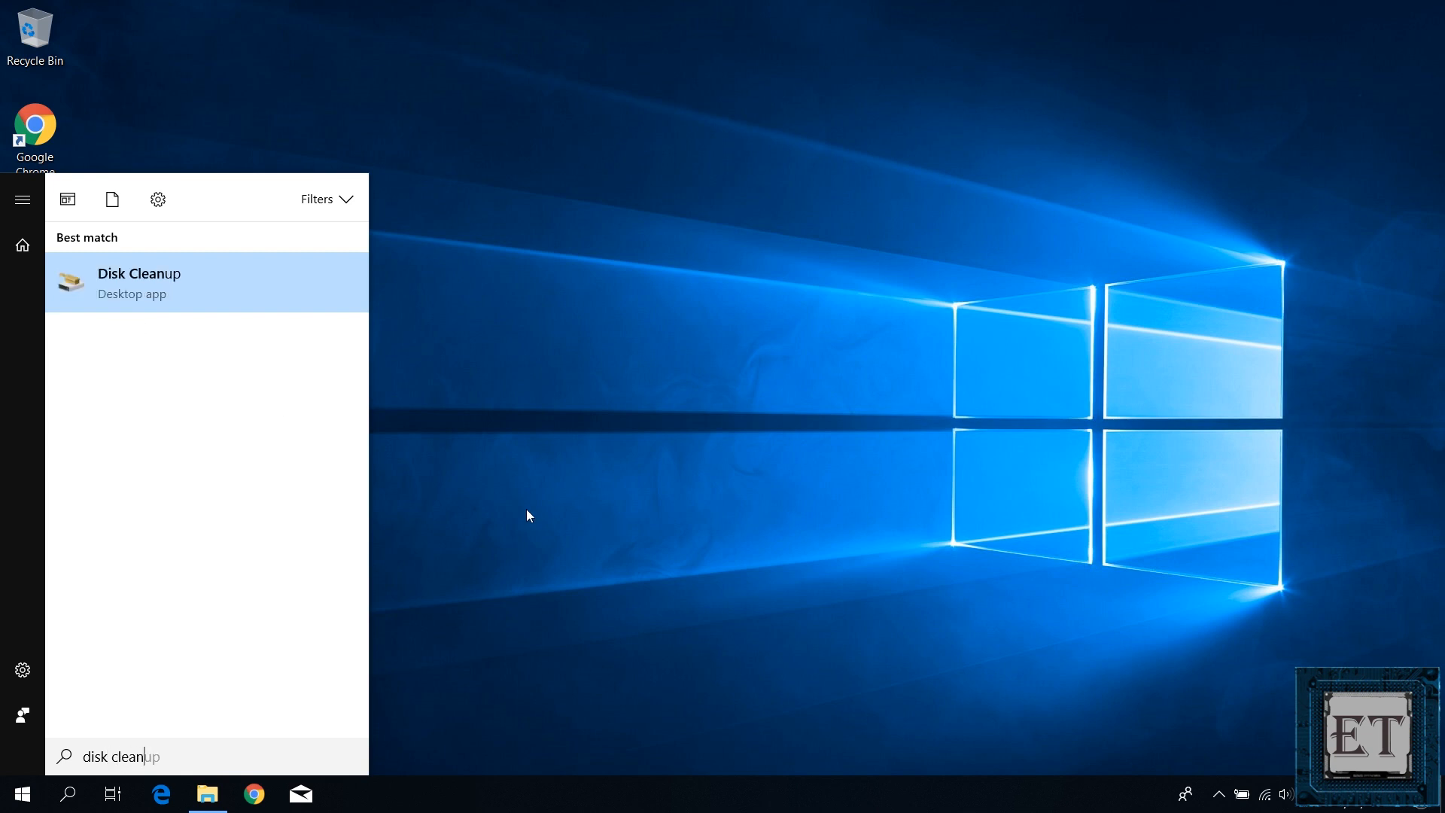
pyautogui.click(151, 291)
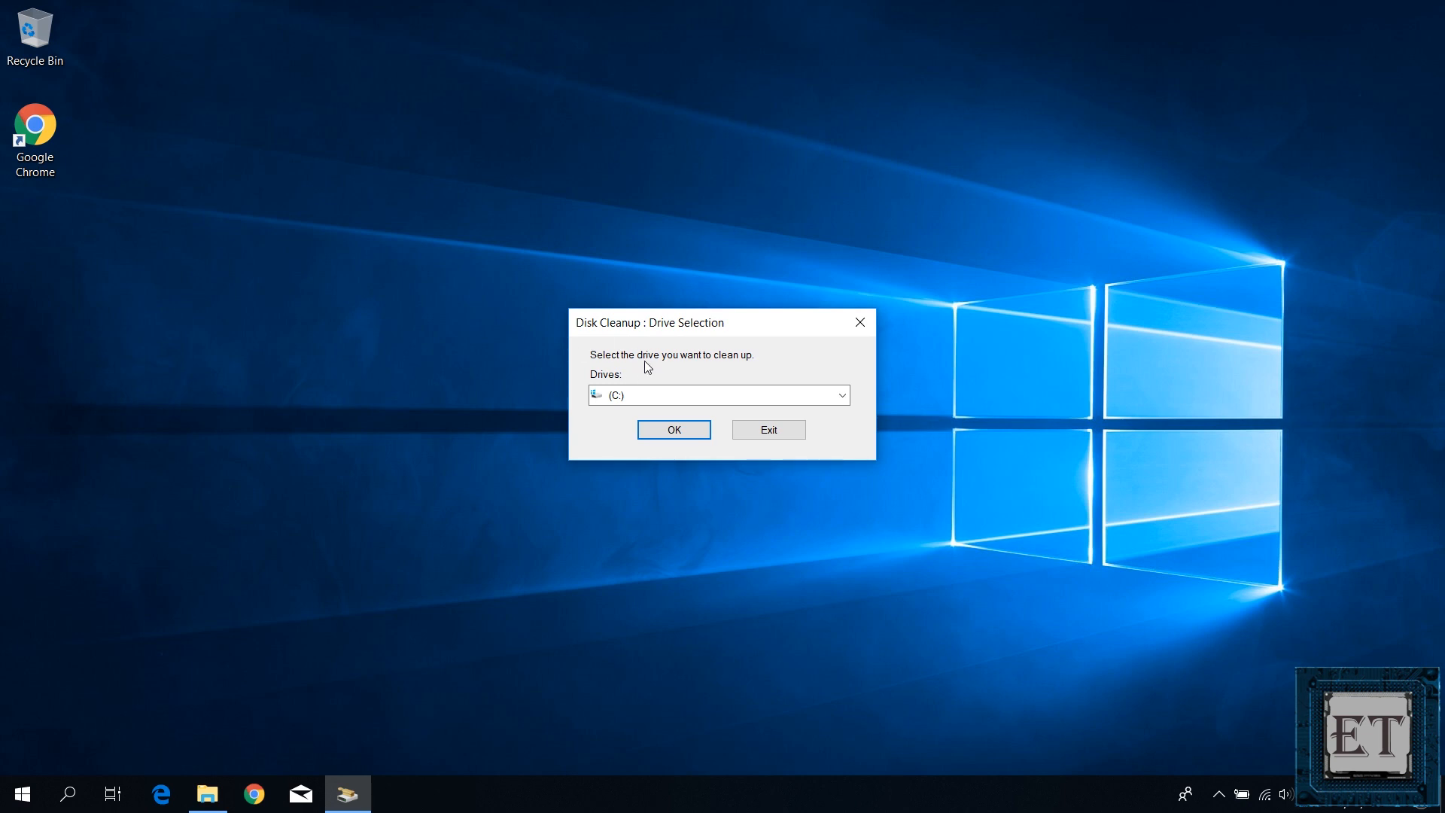
pyautogui.click(674, 432)
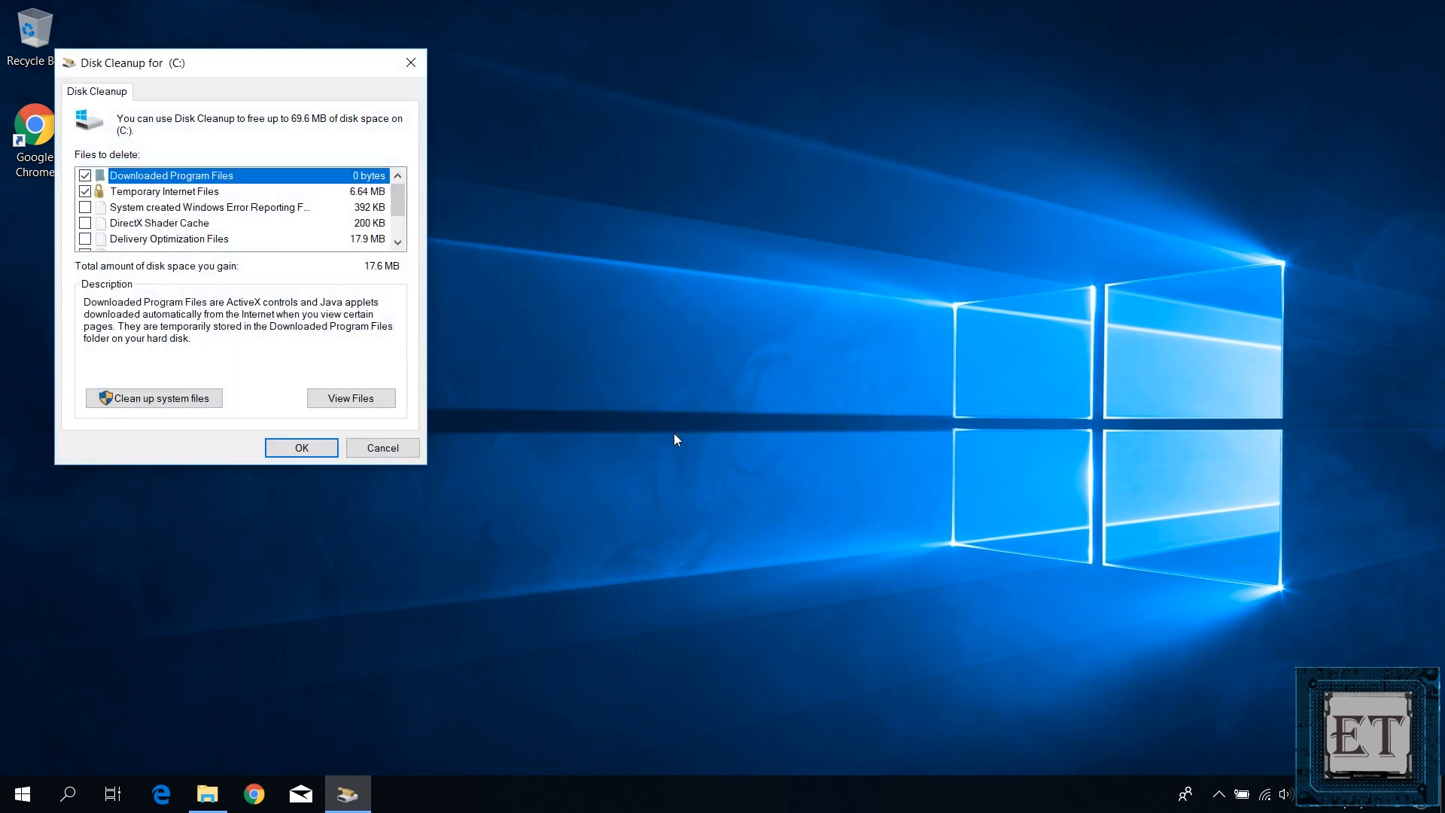
# Mark every listed file category for deletion in Disk Cleanup for (C:), including Delivery Optimization Files, Recycle Bin, Temporary files and Thumbnails
pyautogui.moveTo(399, 206)
pyautogui.mouseDown()
pyautogui.moveTo(399, 226)
pyautogui.moveTo(399, 197)
pyautogui.mouseUp()
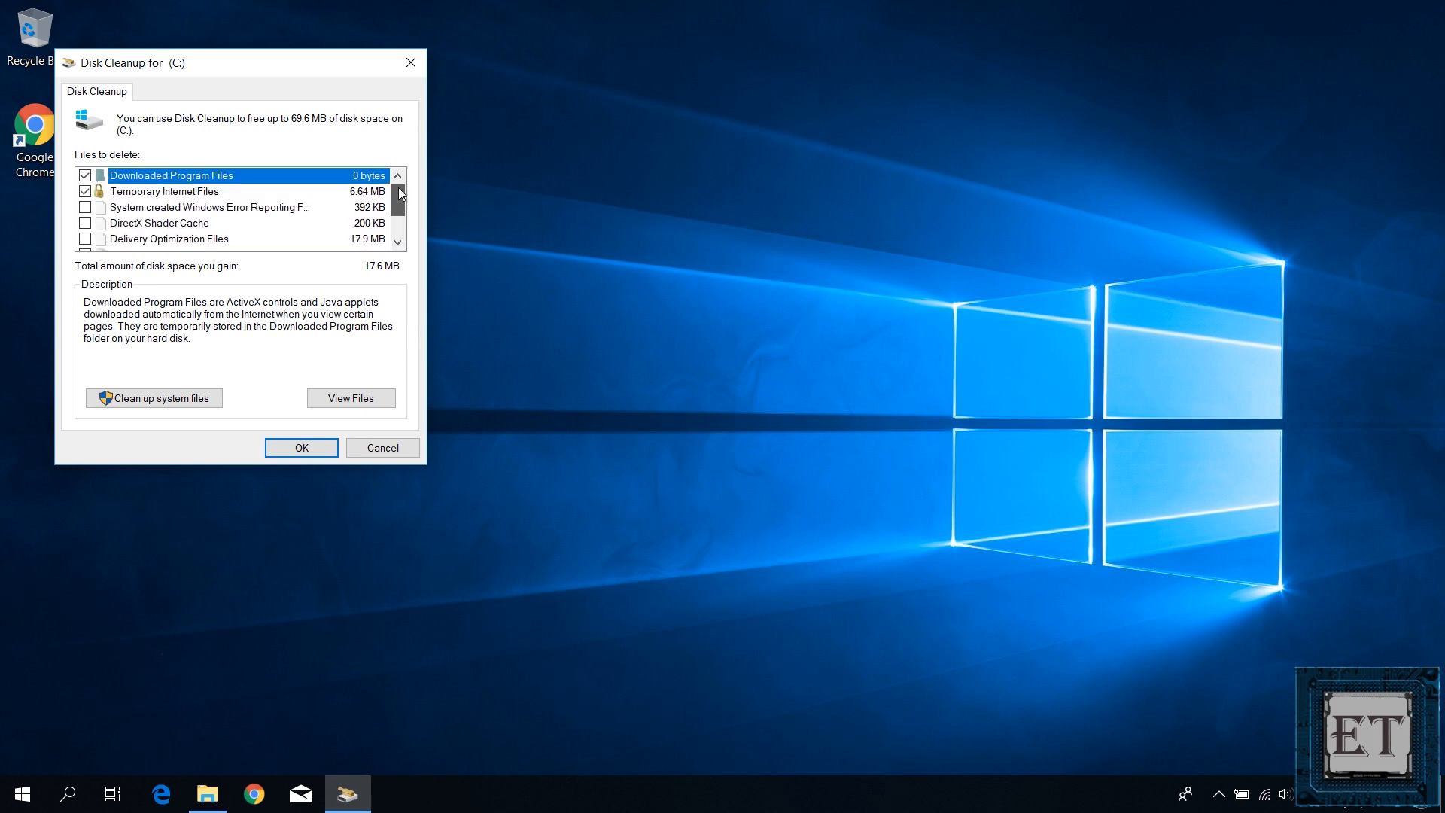
pyautogui.moveTo(392, 192); pyautogui.dragTo(394, 200)
pyautogui.click(84, 239)
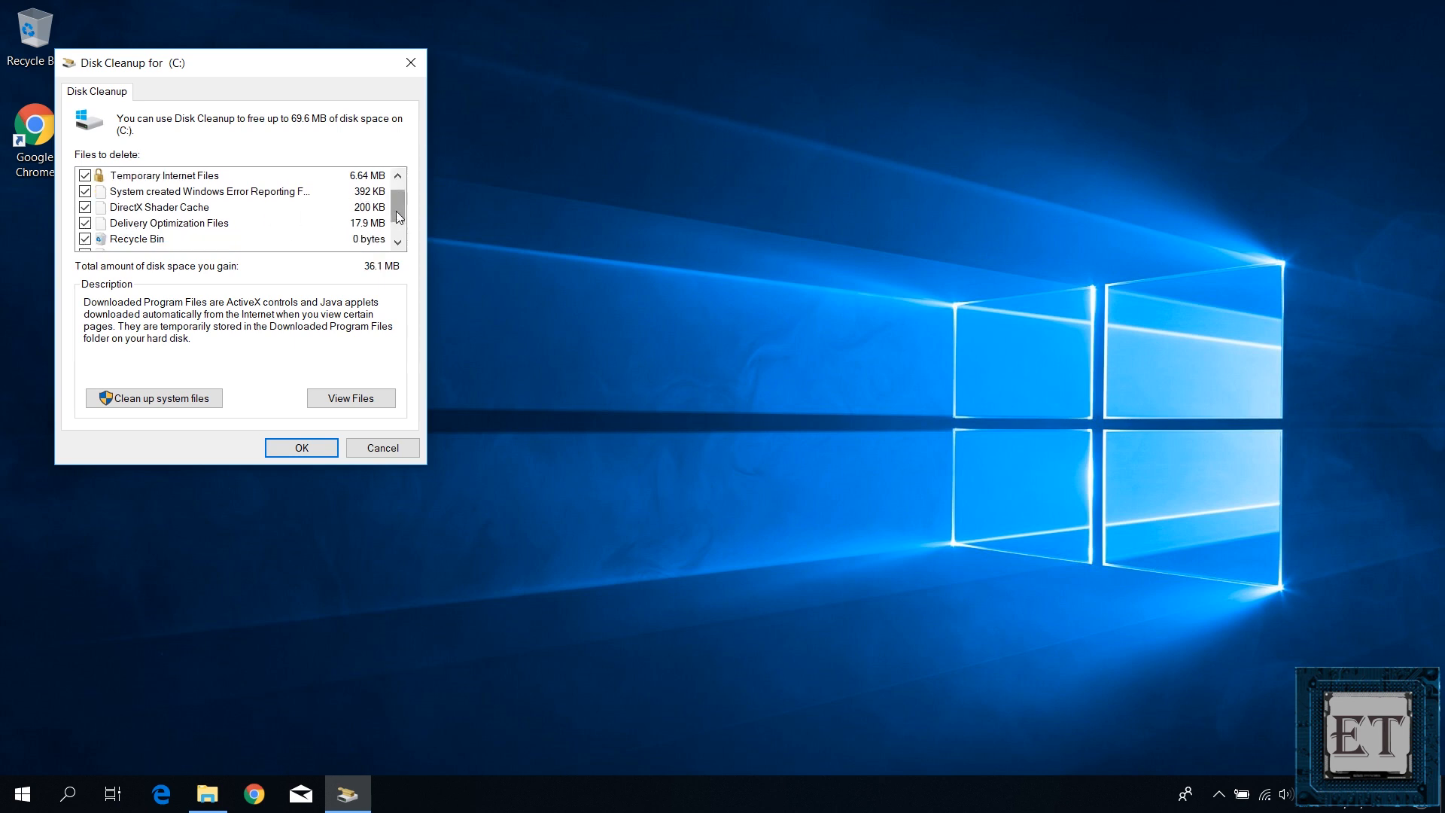
pyautogui.moveTo(399, 211); pyautogui.dragTo(399, 222)
pyautogui.click(84, 223)
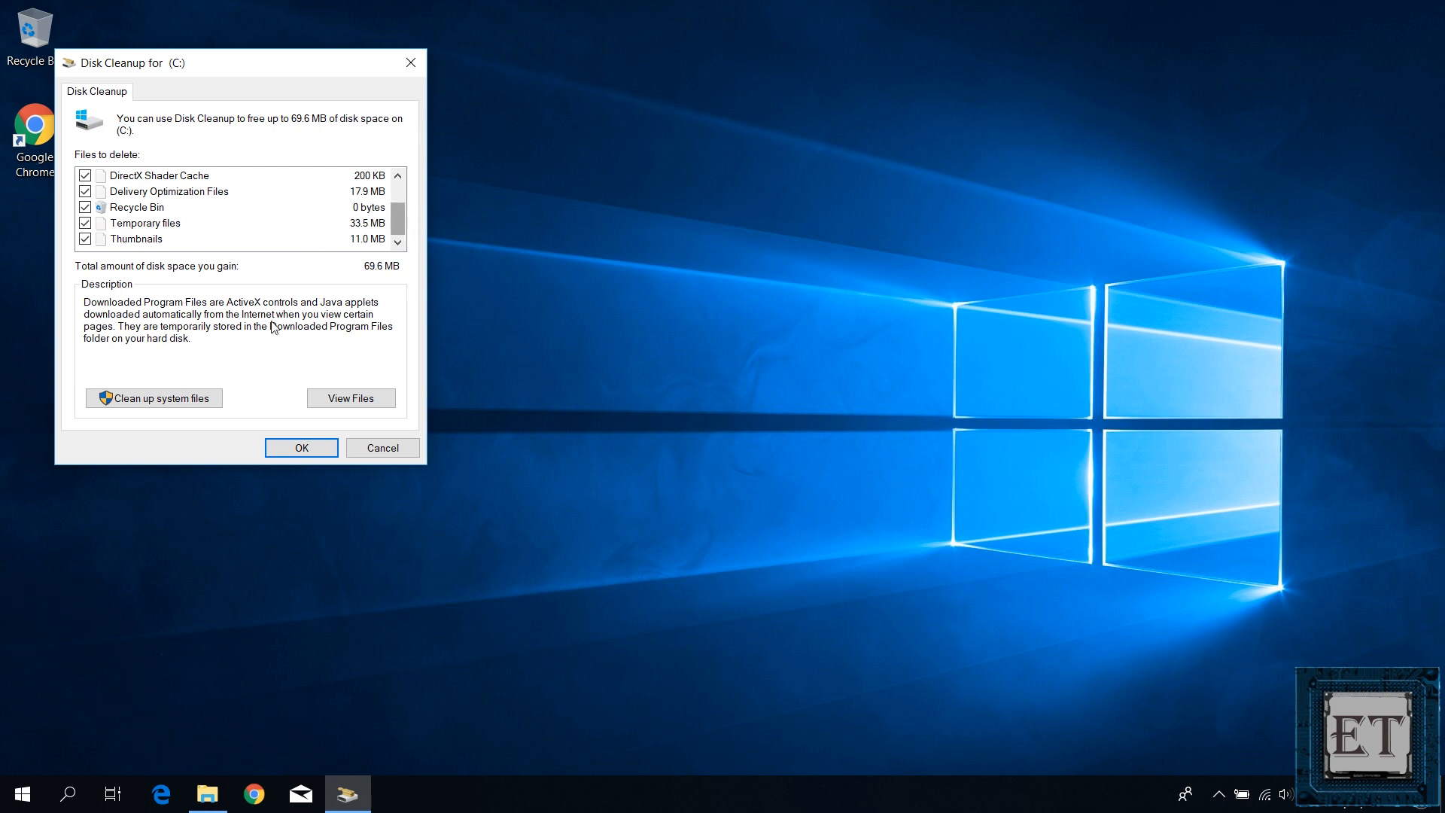
# Extend the cleanup of (C:) to system files, mark every category including Windows Update Cleanup, and permanently delete the files
pyautogui.click(172, 394)
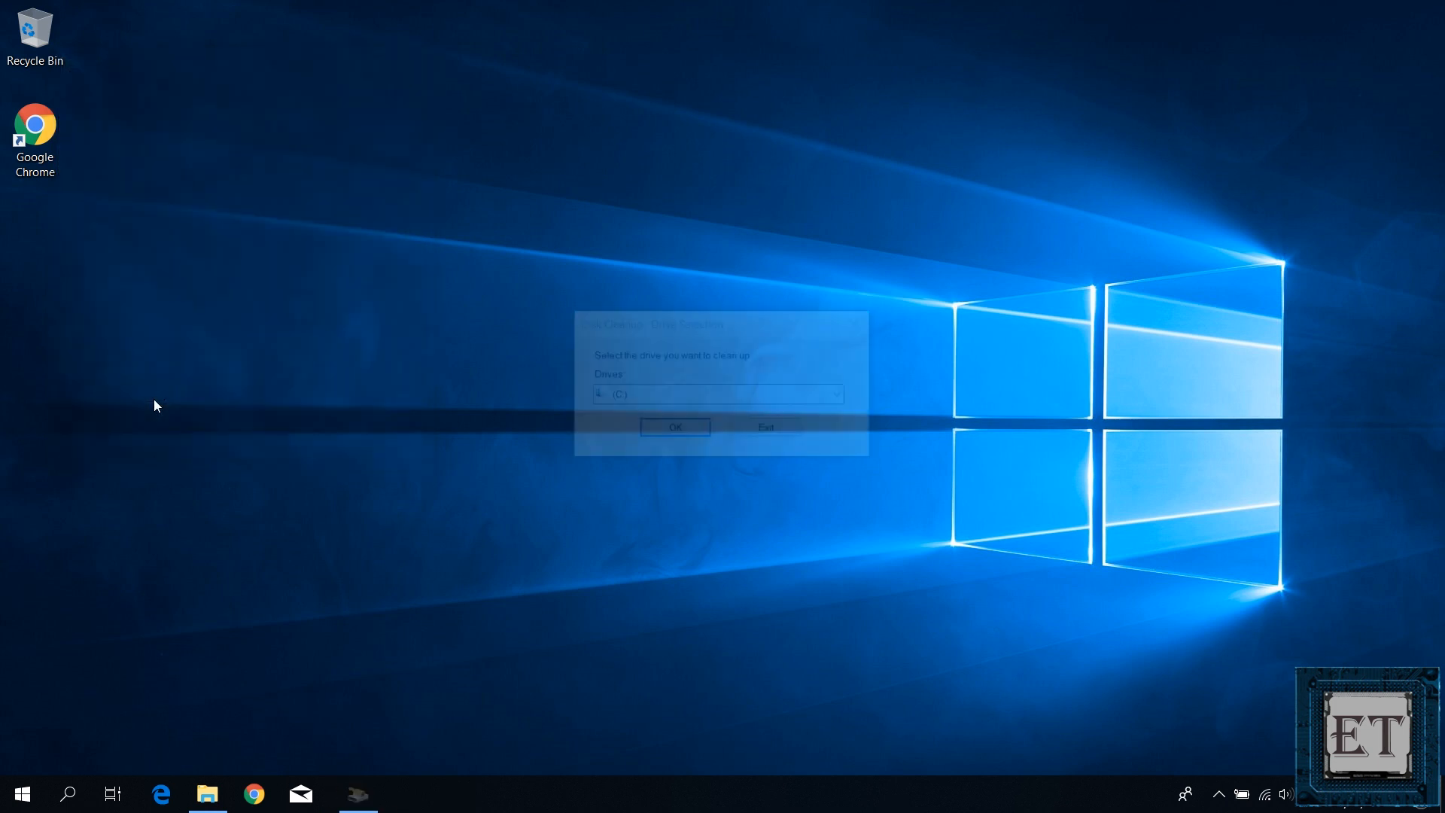
pyautogui.click(662, 431)
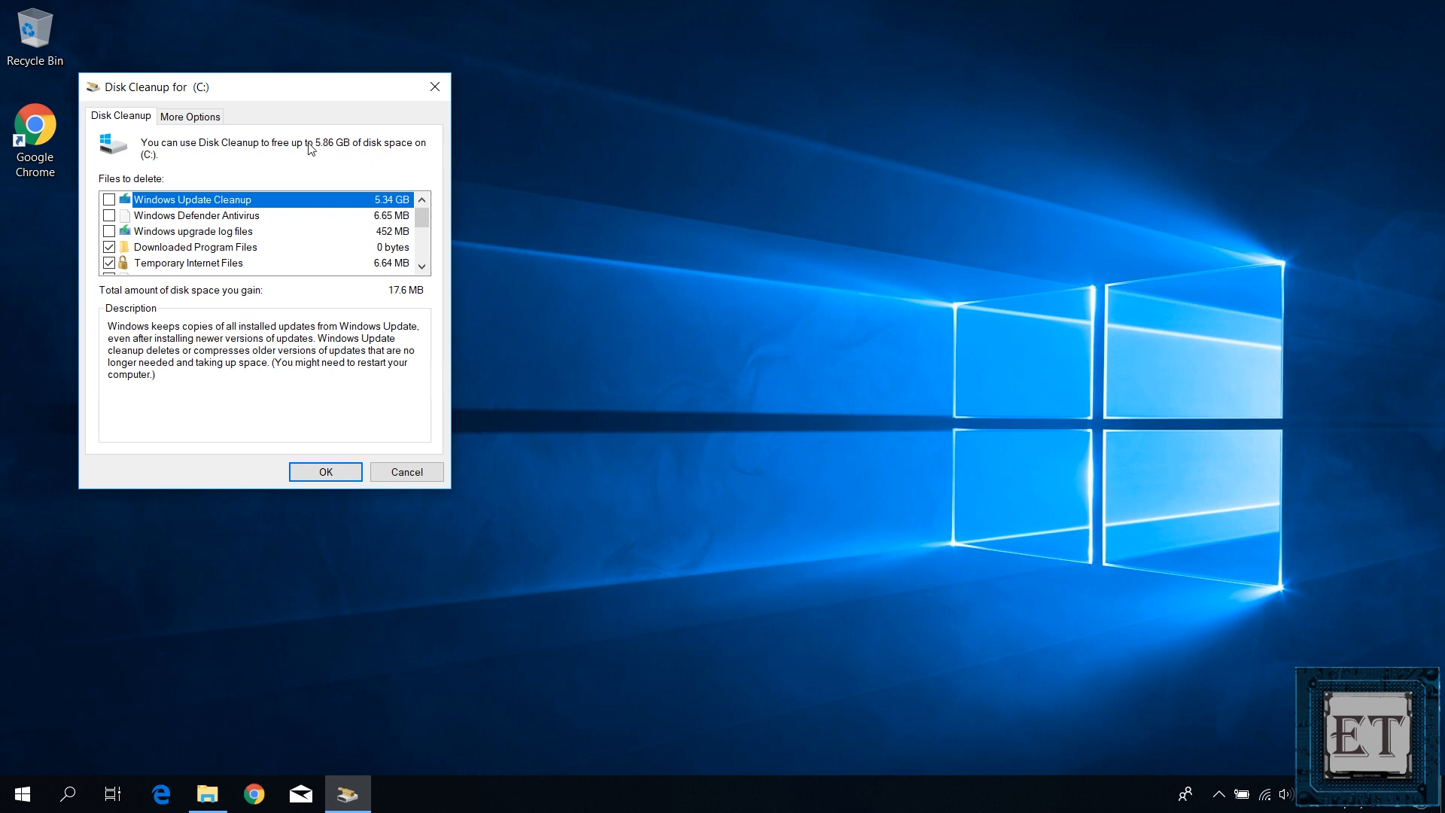
pyautogui.click(109, 199)
pyautogui.click(109, 231)
pyautogui.scroll(-1, 109, 231)
pyautogui.click(110, 246)
pyautogui.click(110, 263)
pyautogui.scroll(-1, 113, 263)
pyautogui.click(110, 263)
pyautogui.scroll(-1, 110, 263)
pyautogui.click(326, 472)
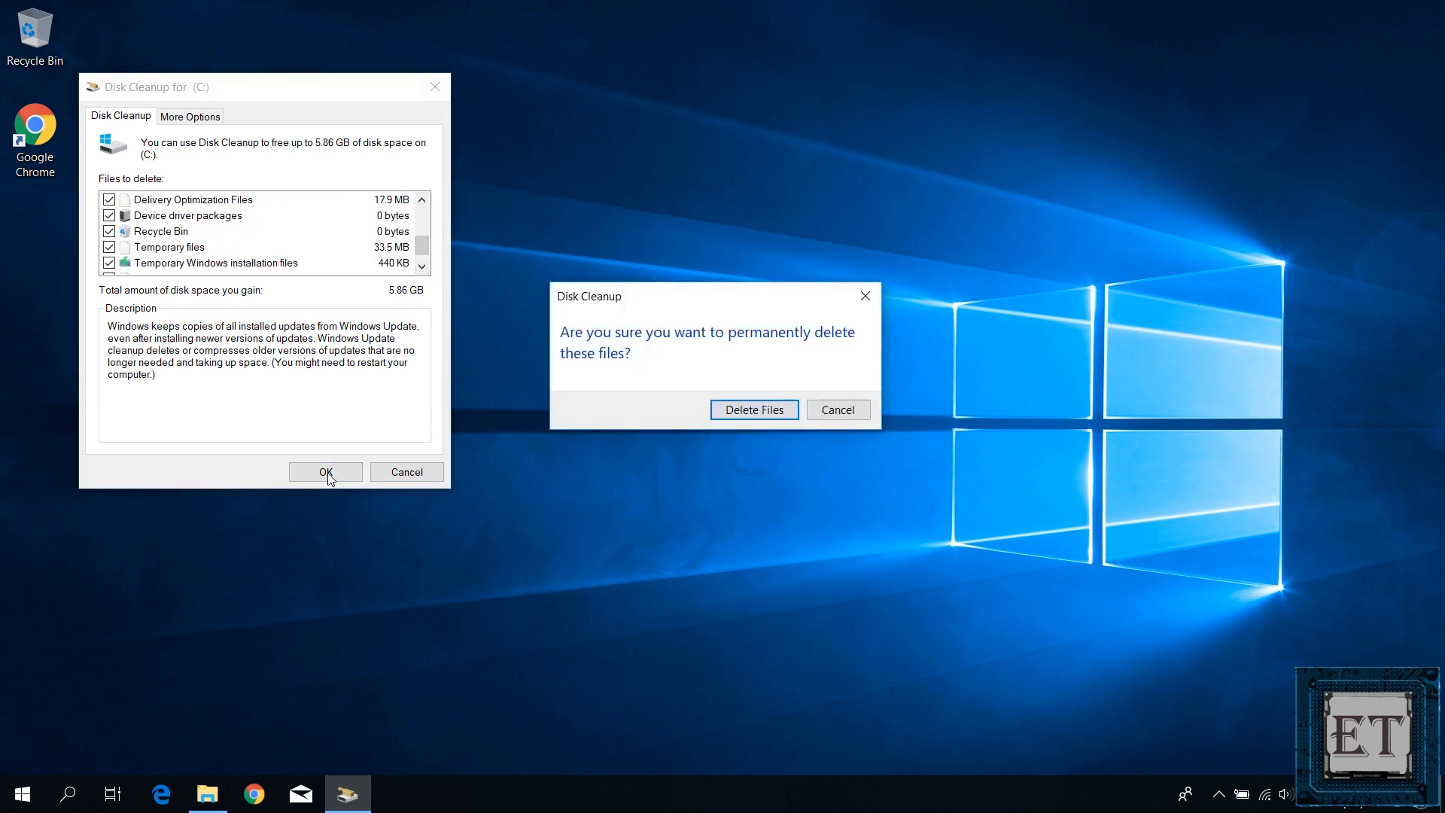
pyautogui.click(748, 410)
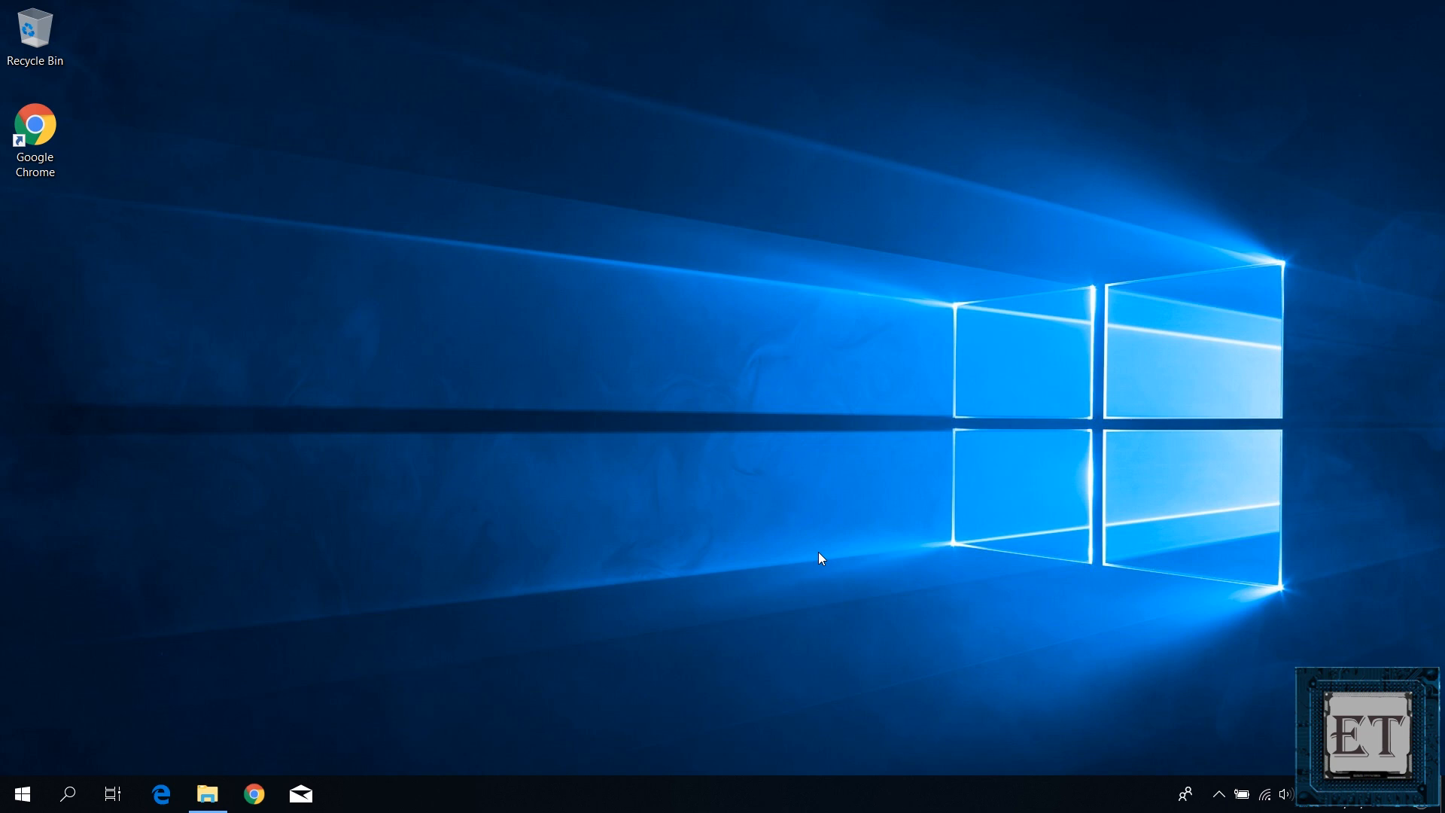
# Open Local Disk (C:) in a maximized File Explorer window and search it for size:gigantic
pyautogui.click(208, 794)
pyautogui.click(393, 448)
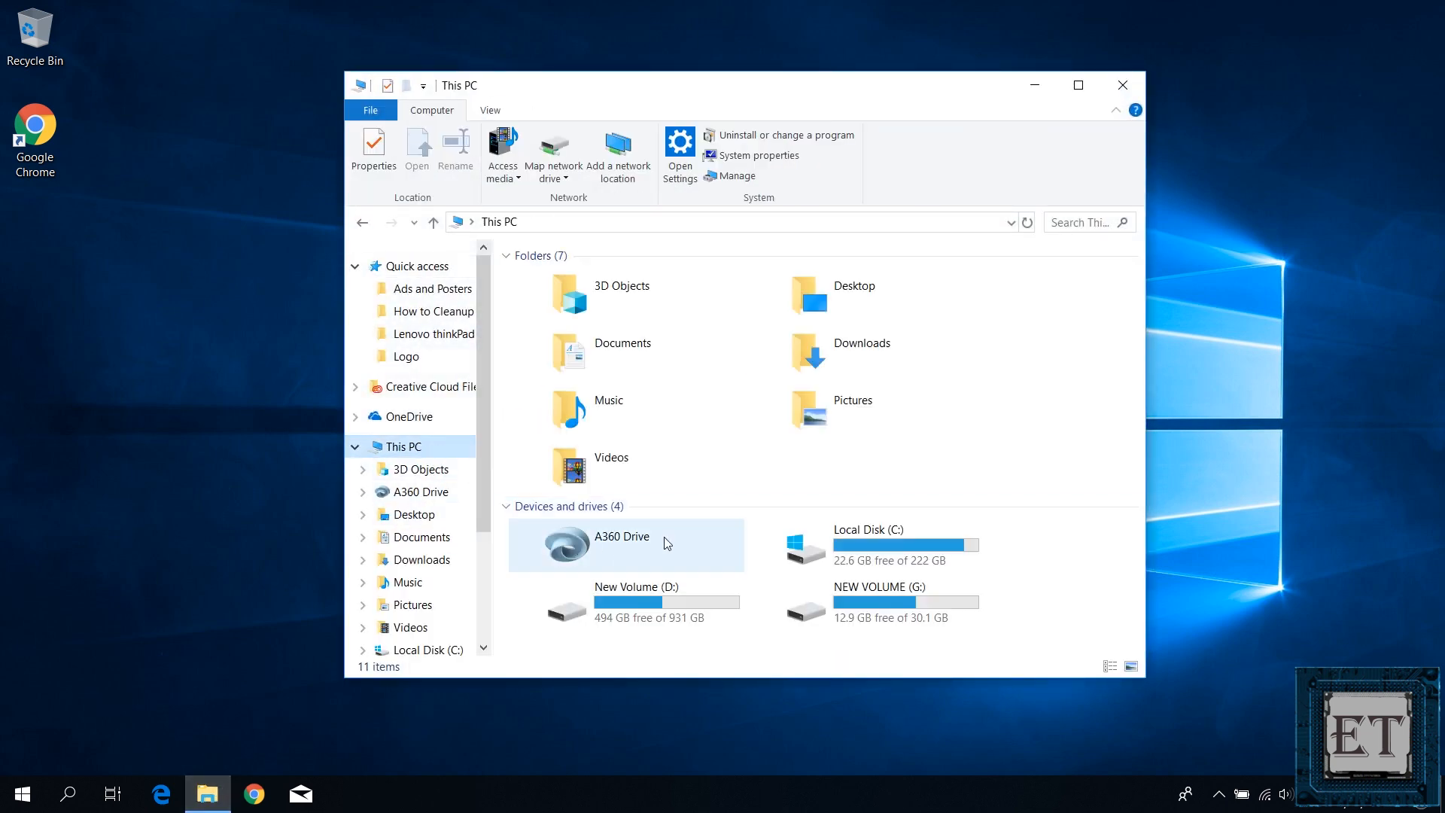
pyautogui.doubleClick(938, 542)
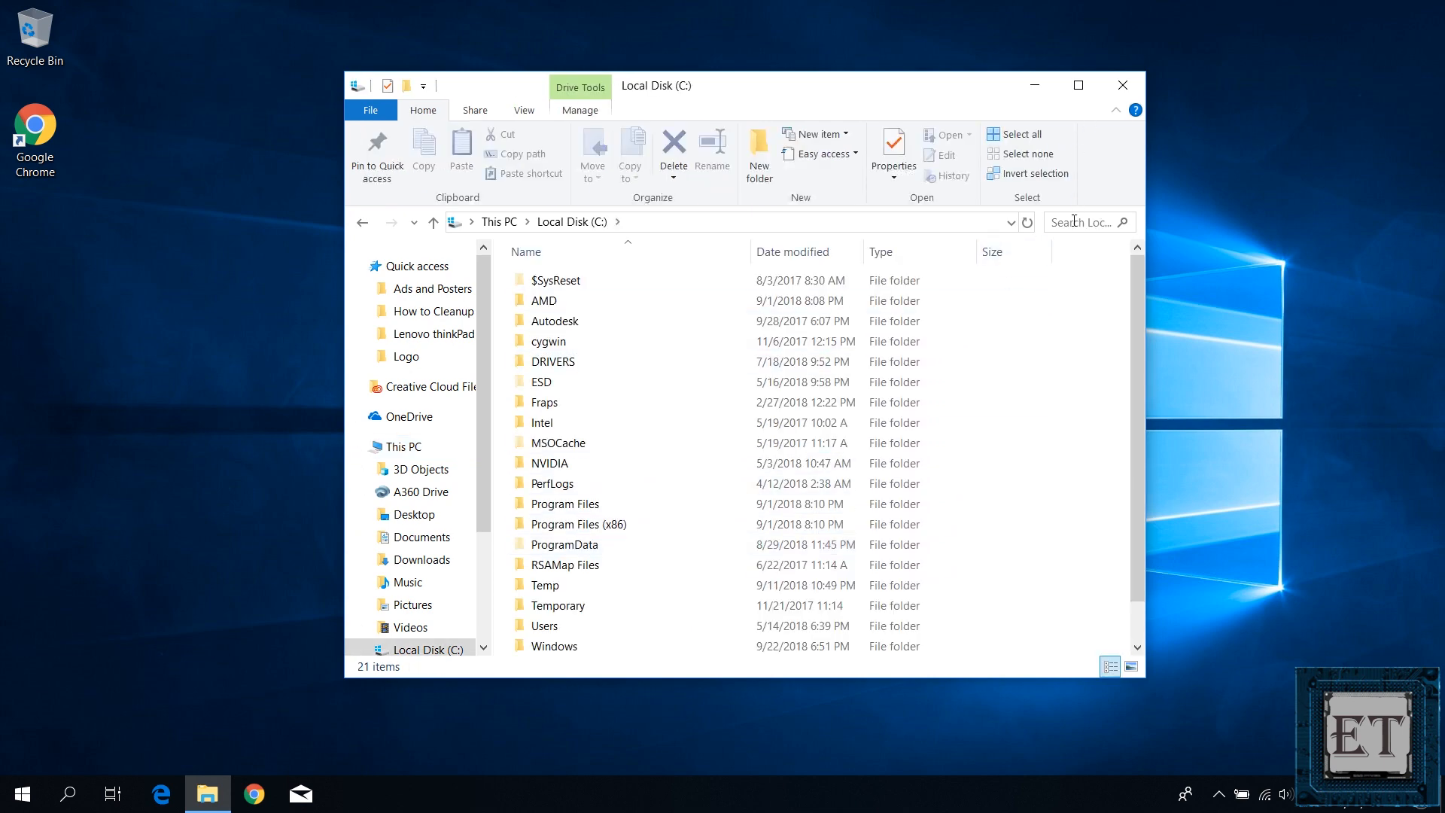
pyautogui.click(1079, 85)
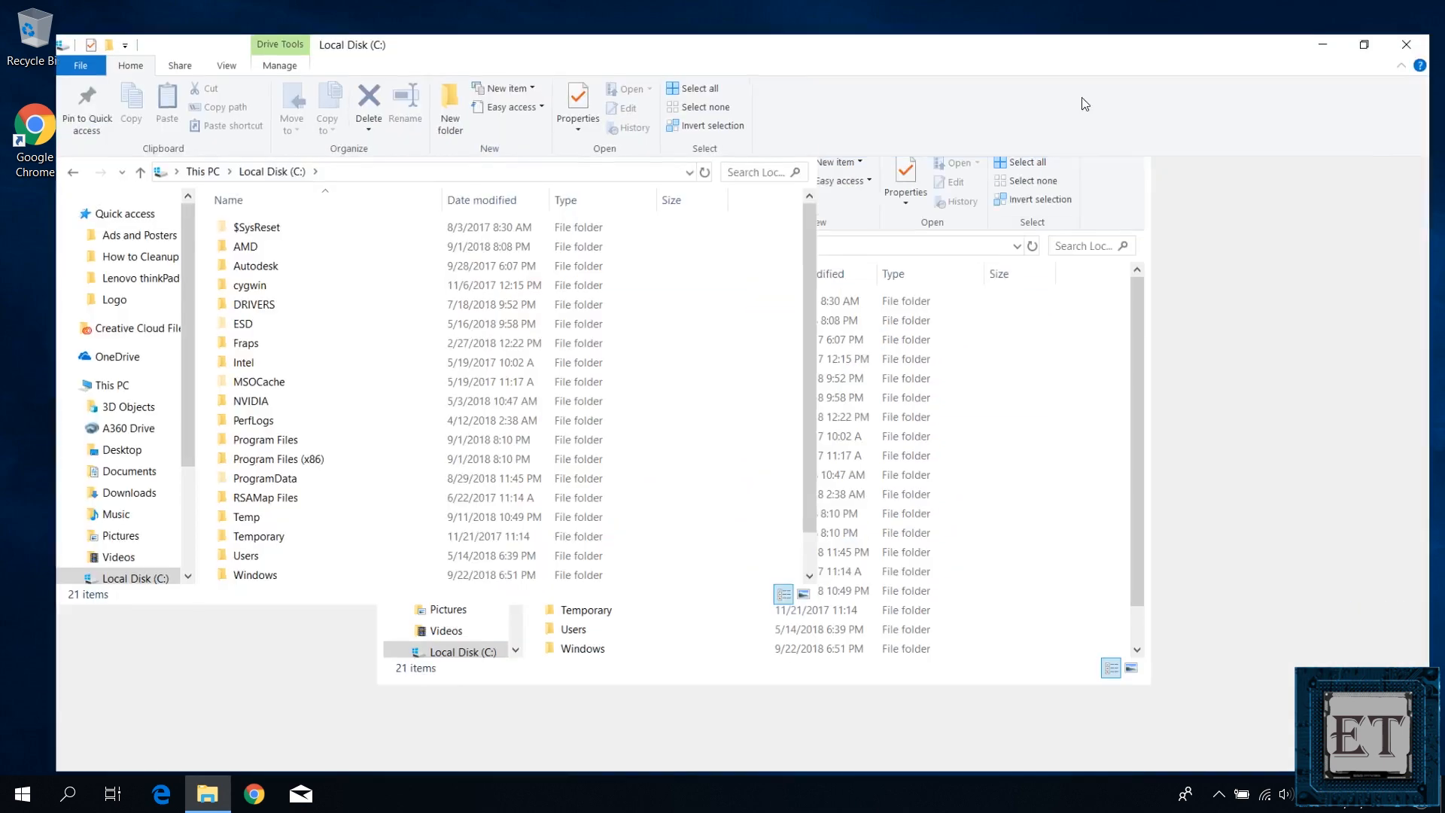
pyautogui.click(1366, 143)
pyautogui.write('size')
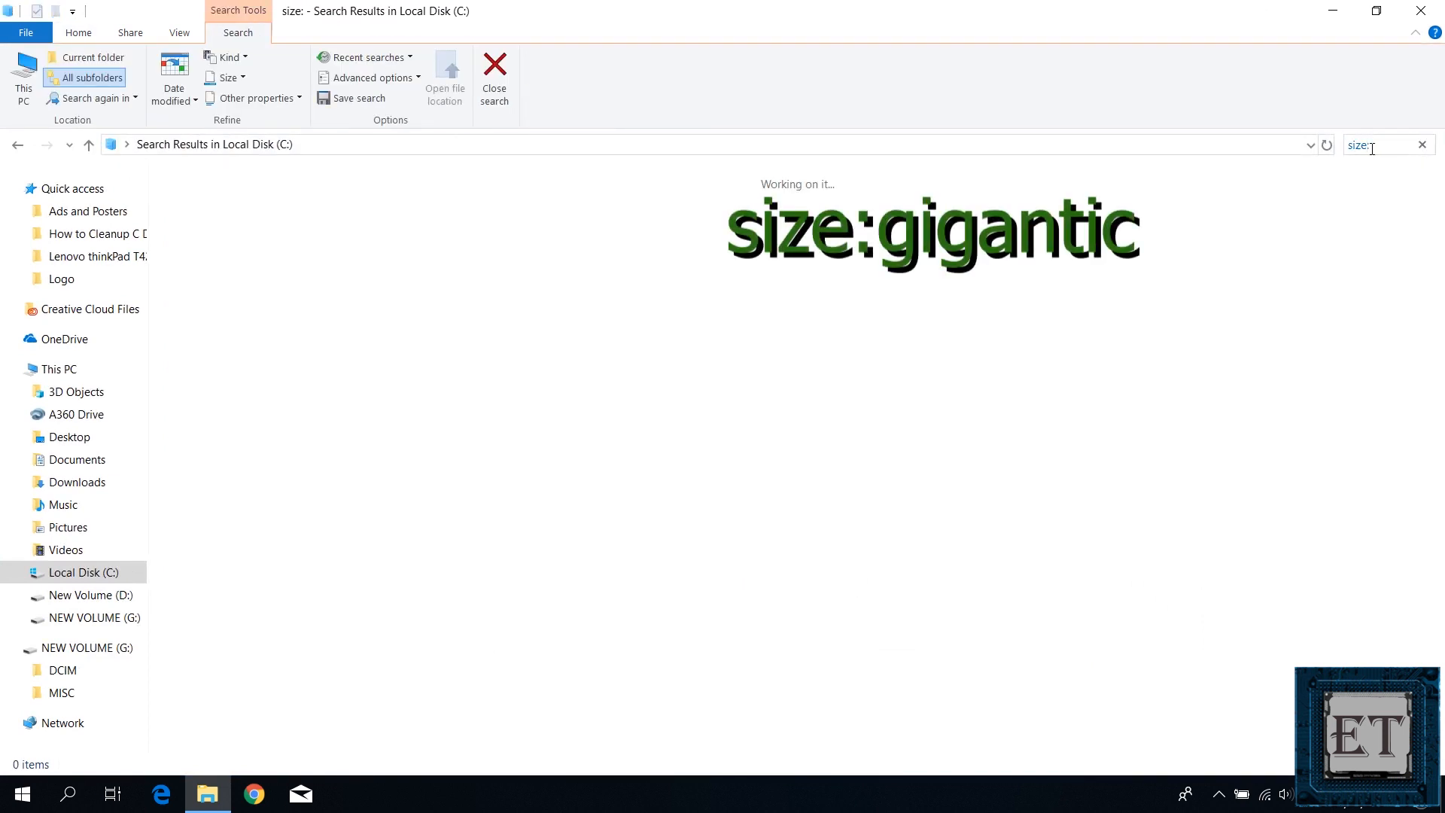
pyautogui.write(':gigantic')
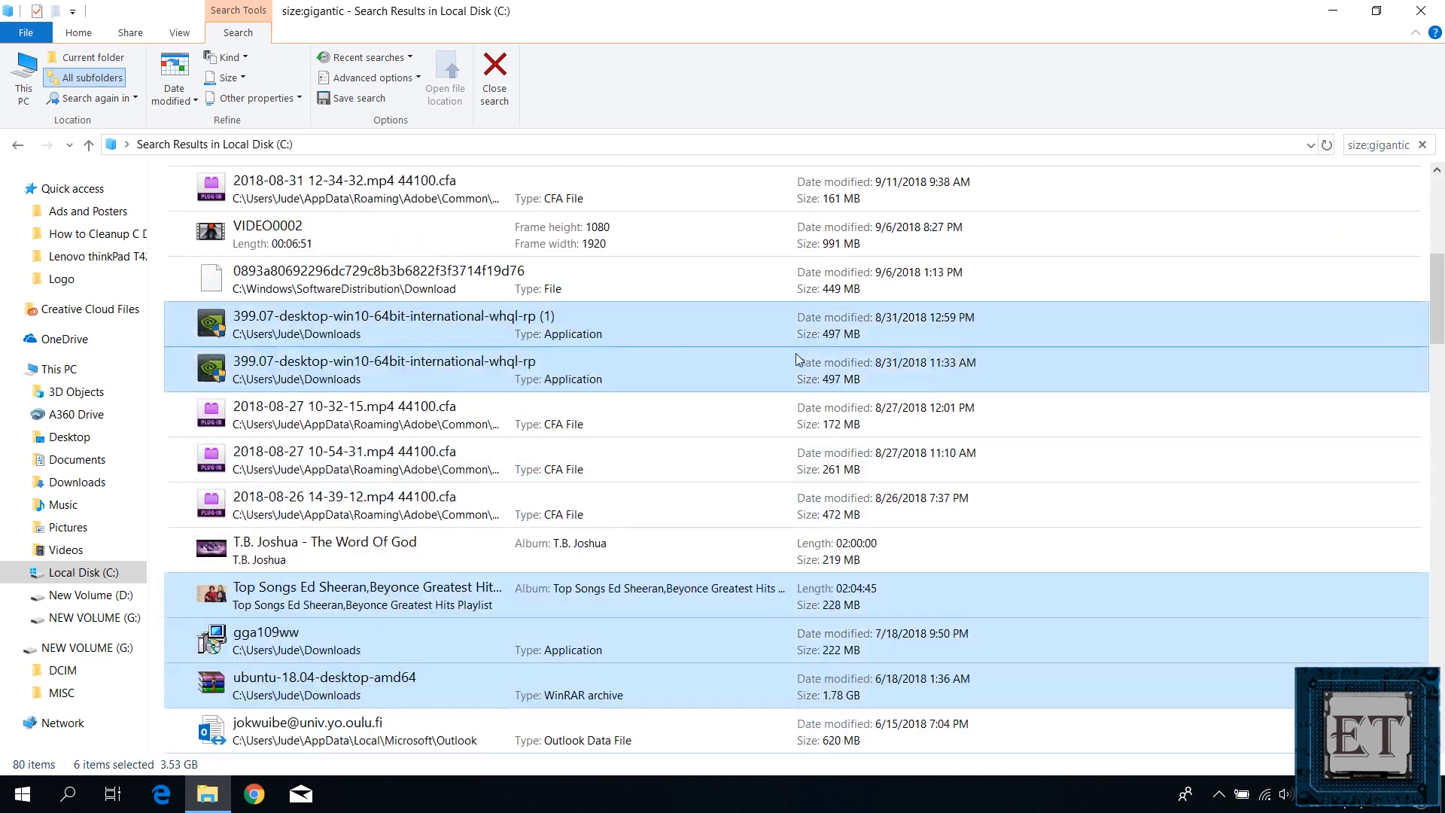
# Delete the selected large files from the search results and permanently empty the Recycle Bin
pyautogui.rightClick(667, 617)
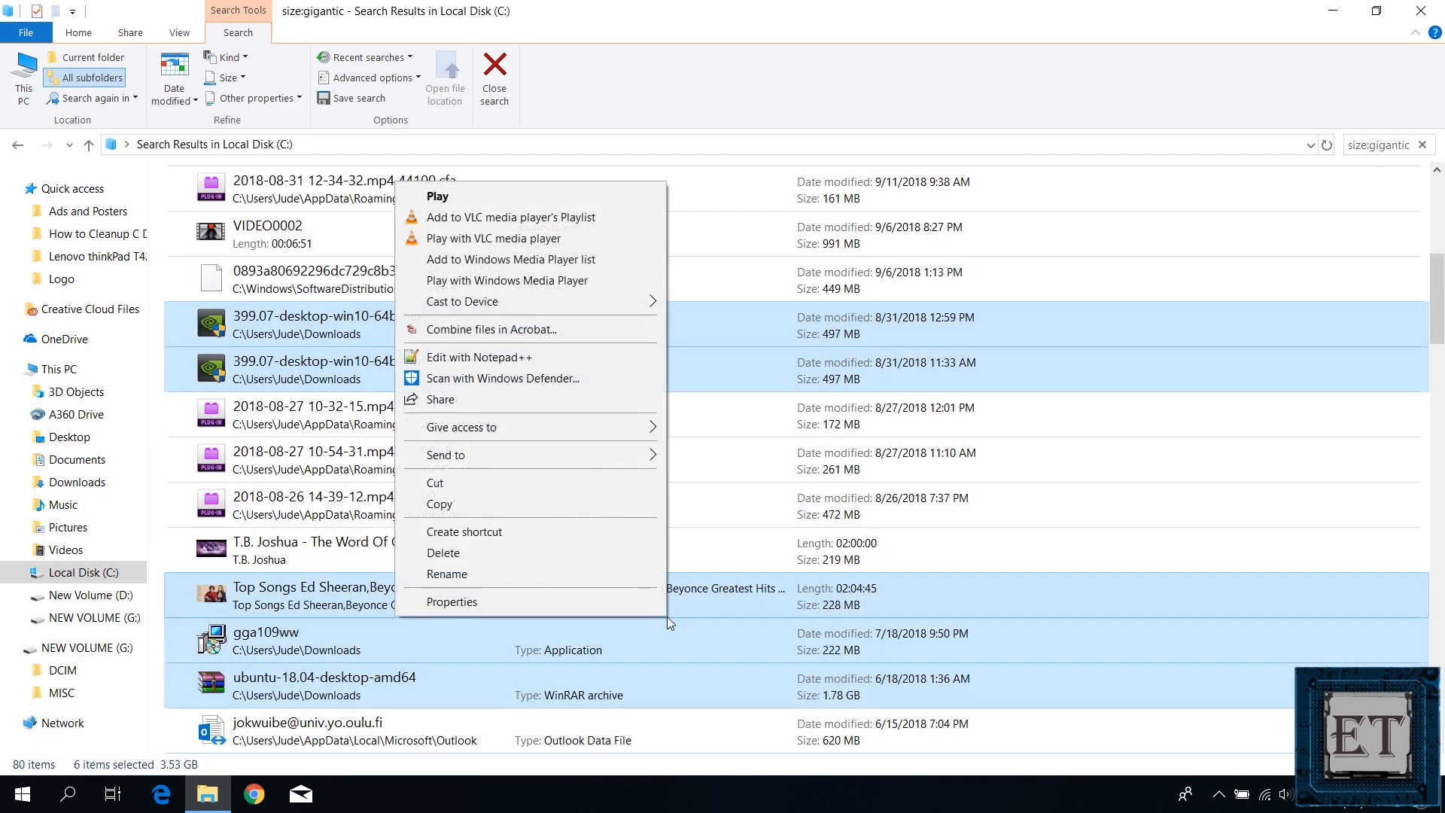
pyautogui.click(515, 550)
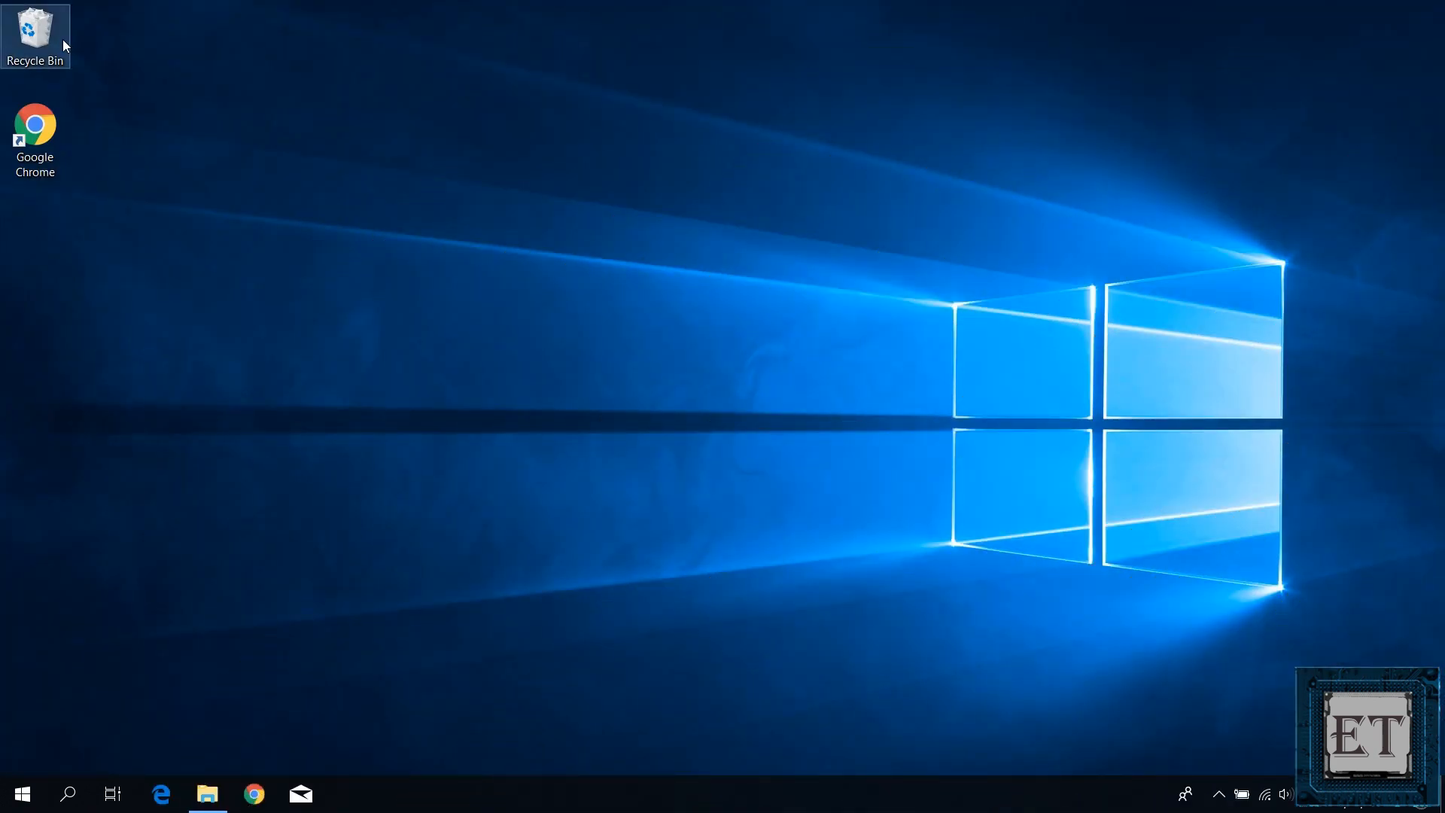
pyautogui.doubleClick(23, 45)
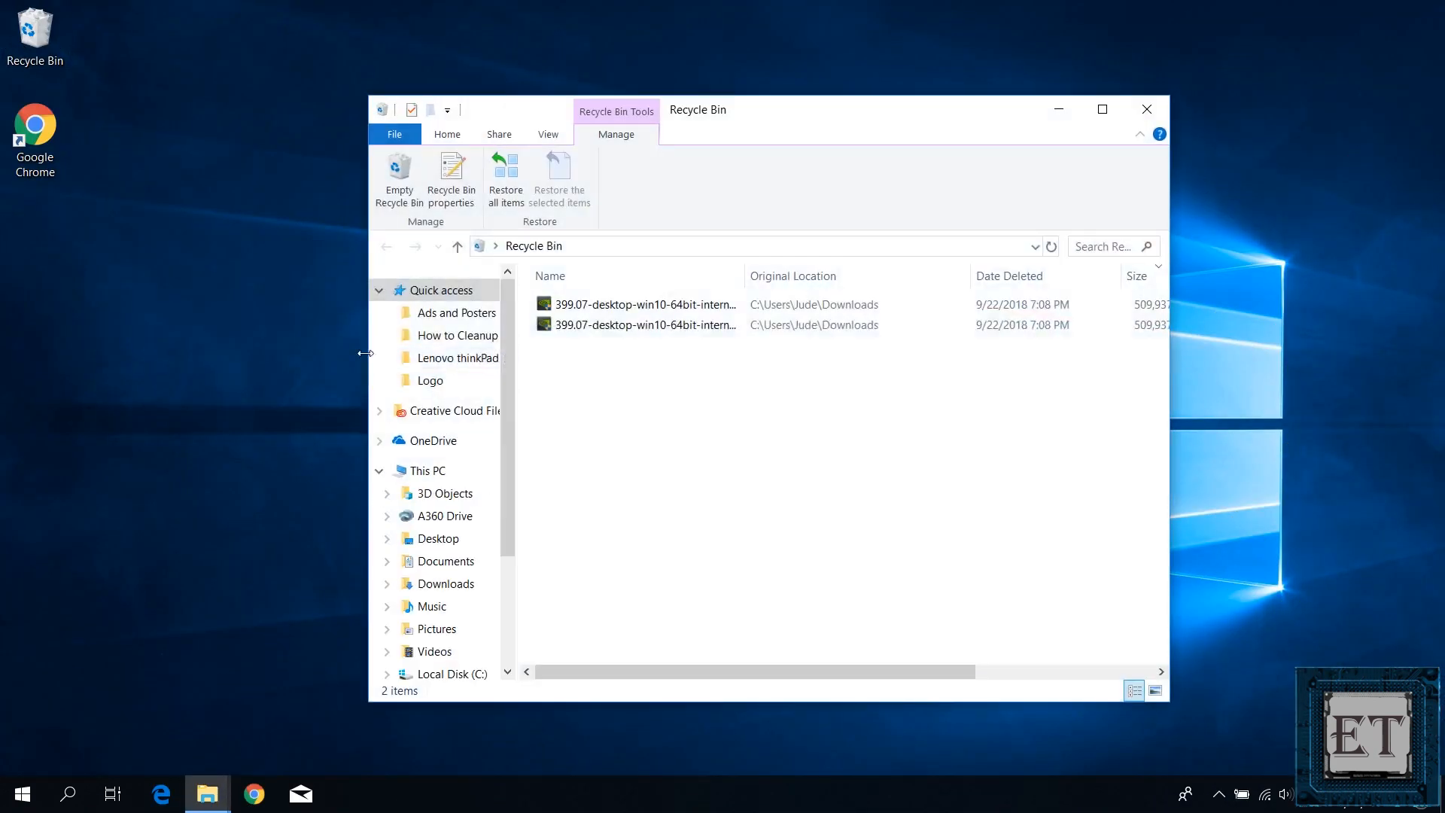
pyautogui.click(399, 176)
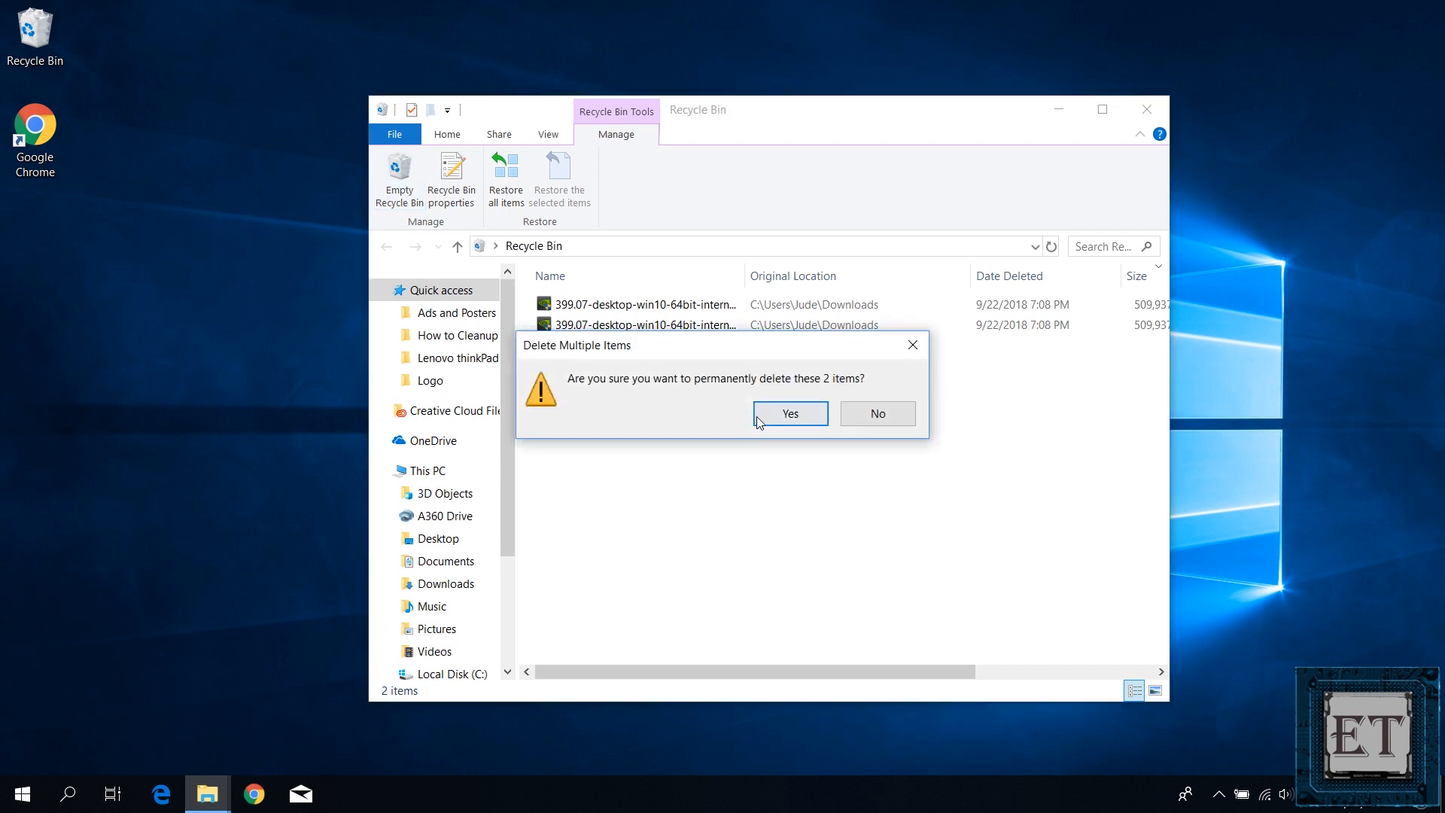
pyautogui.click(791, 413)
pyautogui.click(1146, 109)
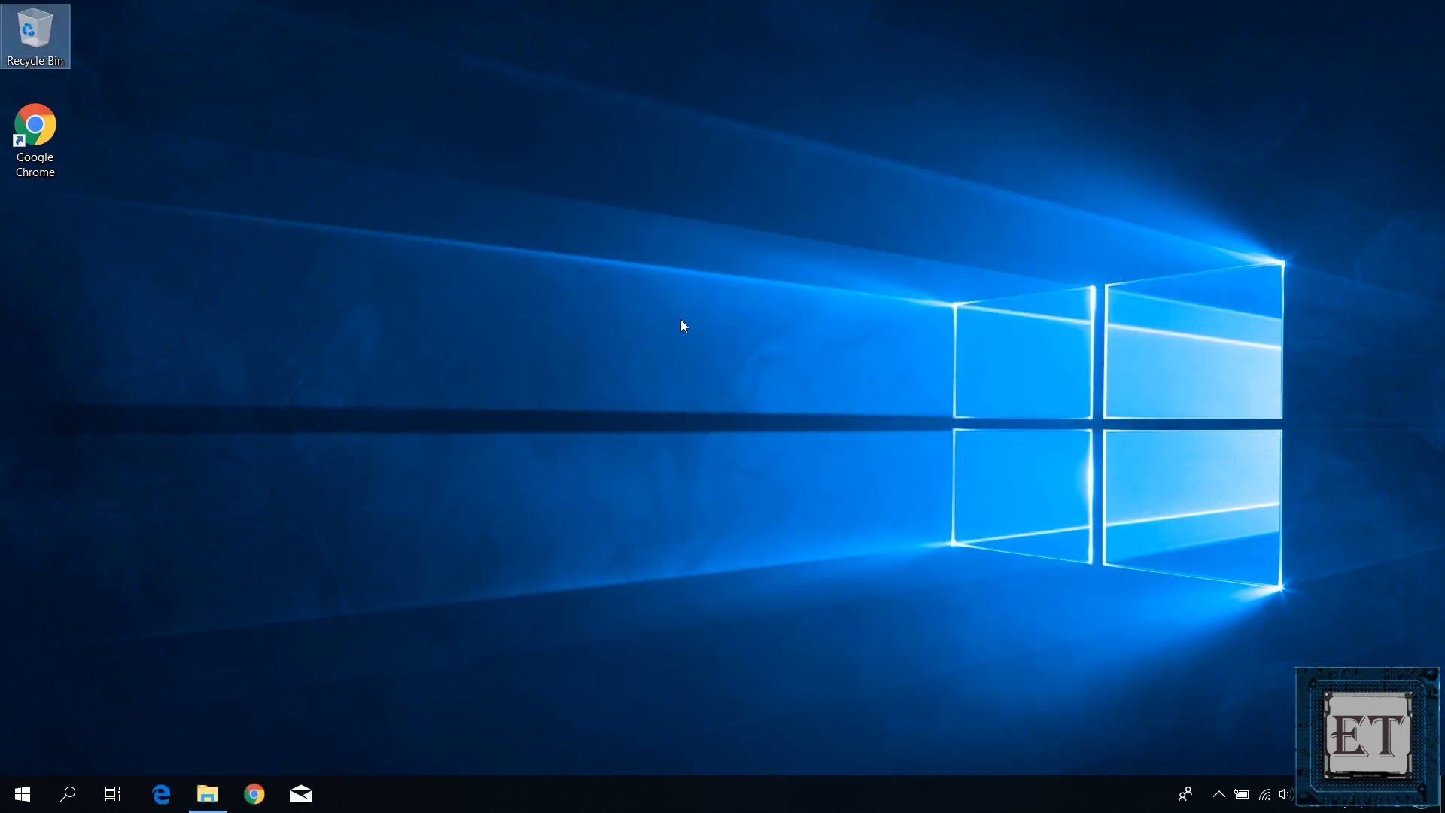
pyautogui.rightClick(681, 322)
pyautogui.click(604, 402)
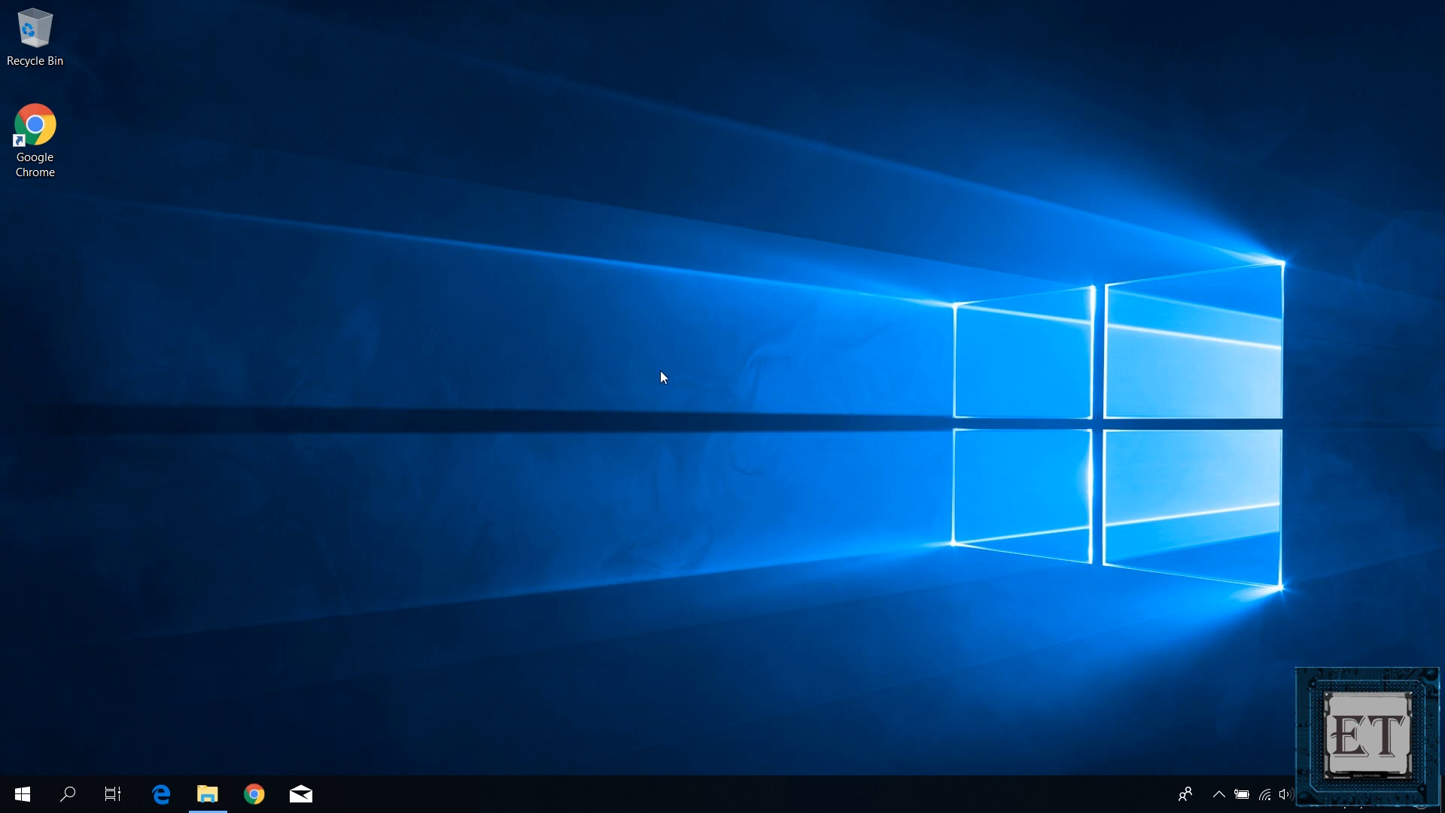
# Search Windows for "add or r" and open the Apps & features settings
pyautogui.press('super')
pyautogui.write('add or r')
pyautogui.click(188, 278)
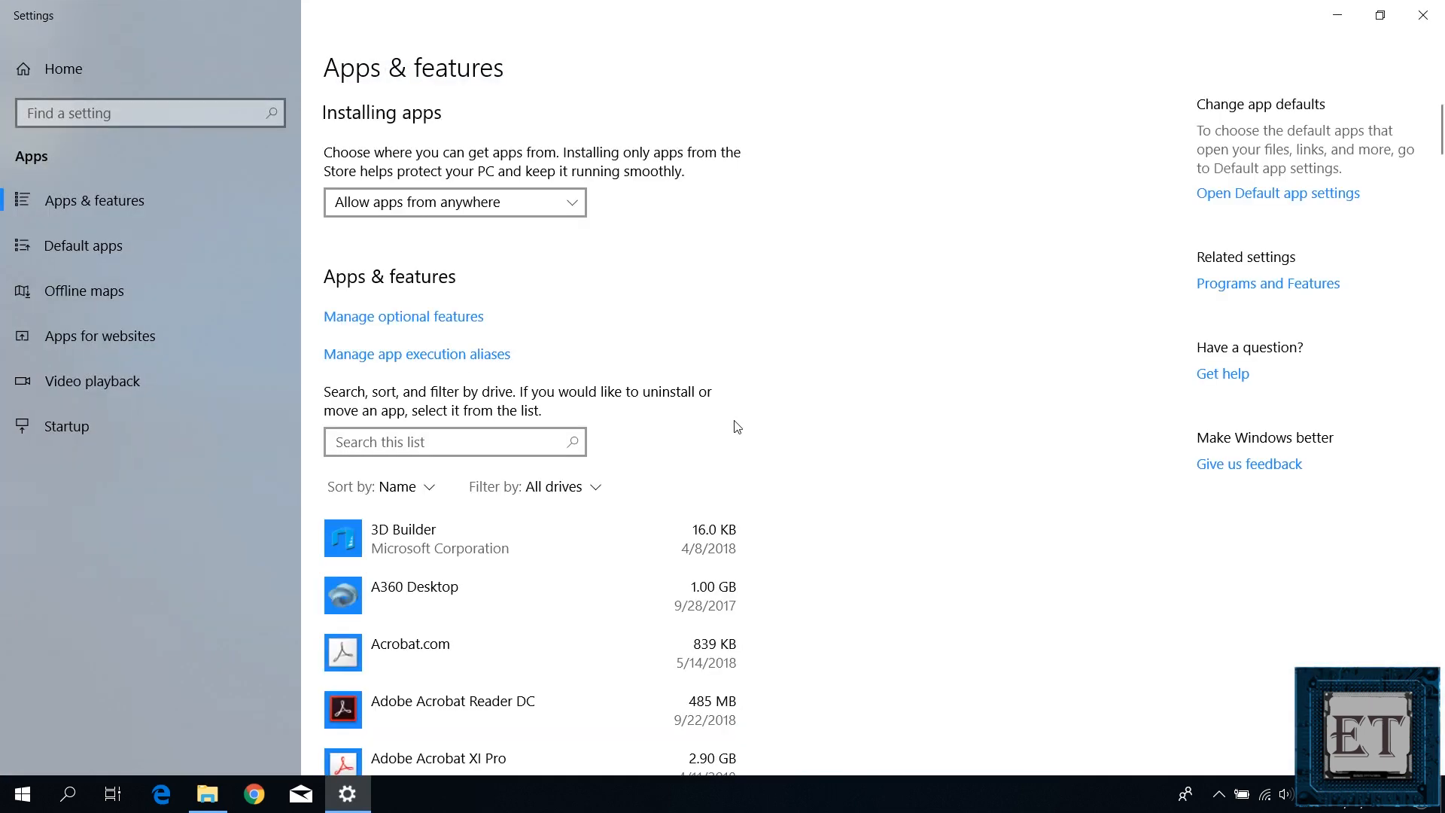
# Uninstall Arduino 1.8.3 from the installed apps and close its uninstaller
pyautogui.scroll(-7, 741, 423)
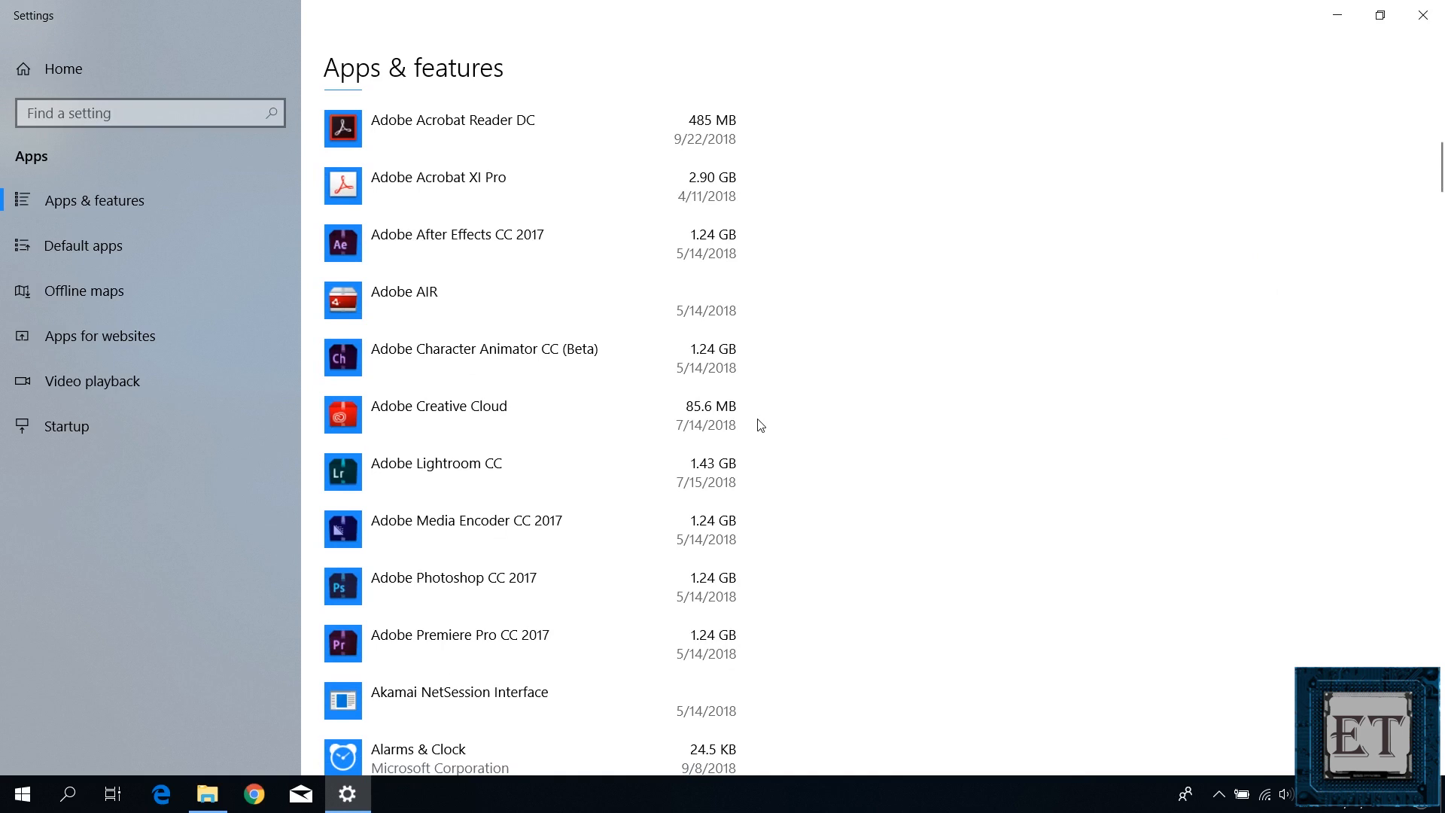
pyautogui.scroll(-8, 836, 502)
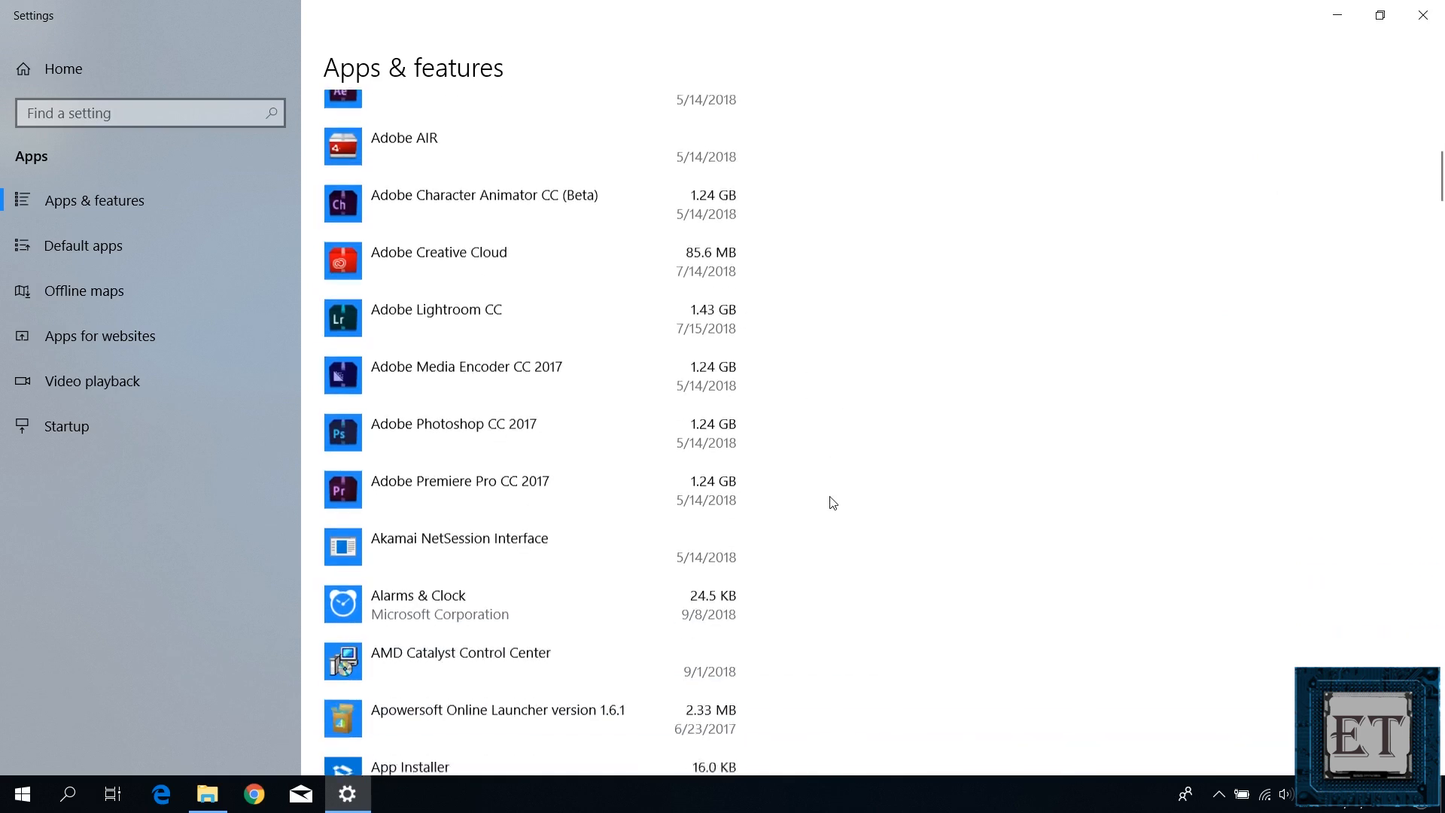
pyautogui.scroll(-3, 831, 502)
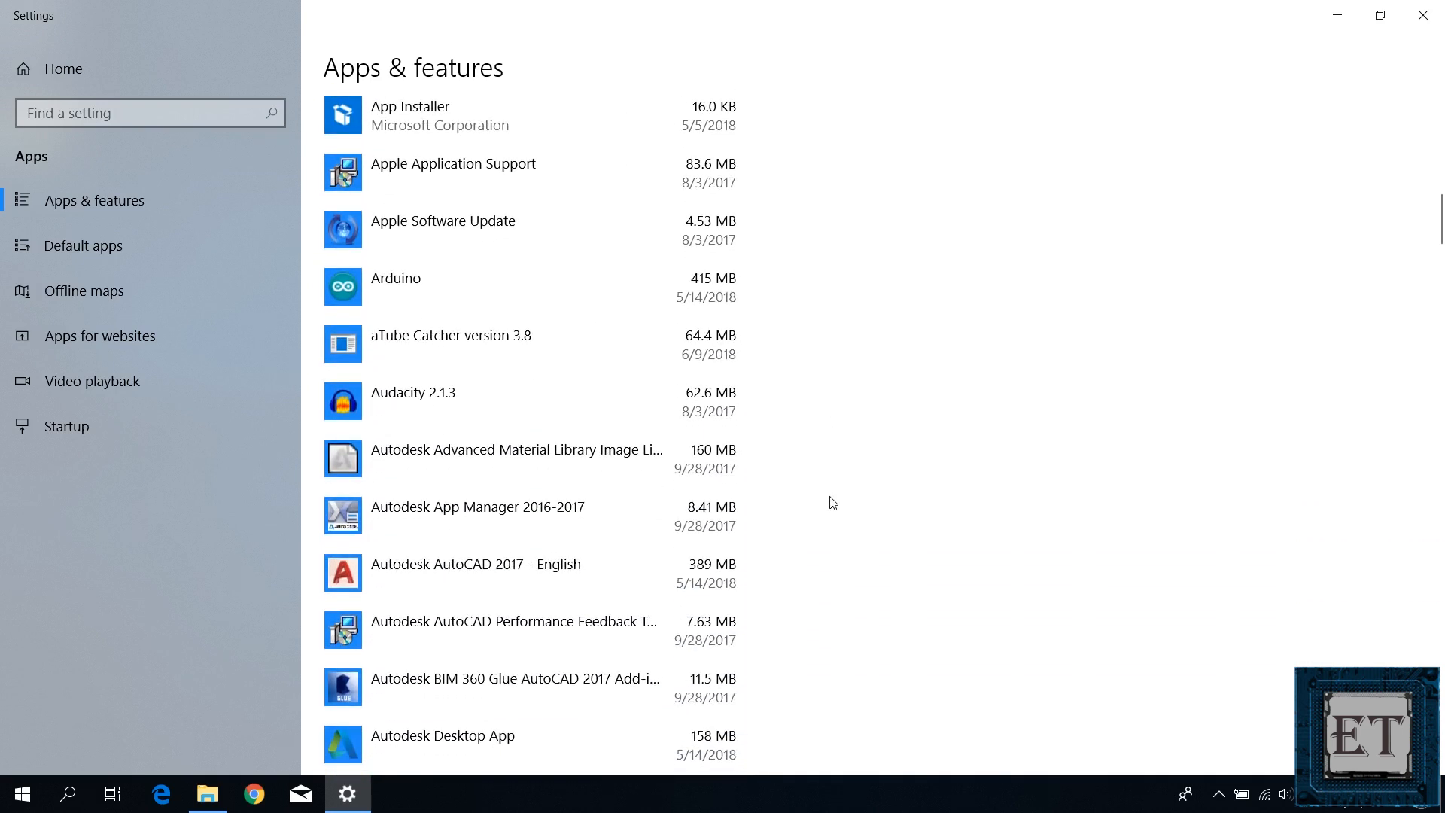
pyautogui.click(622, 289)
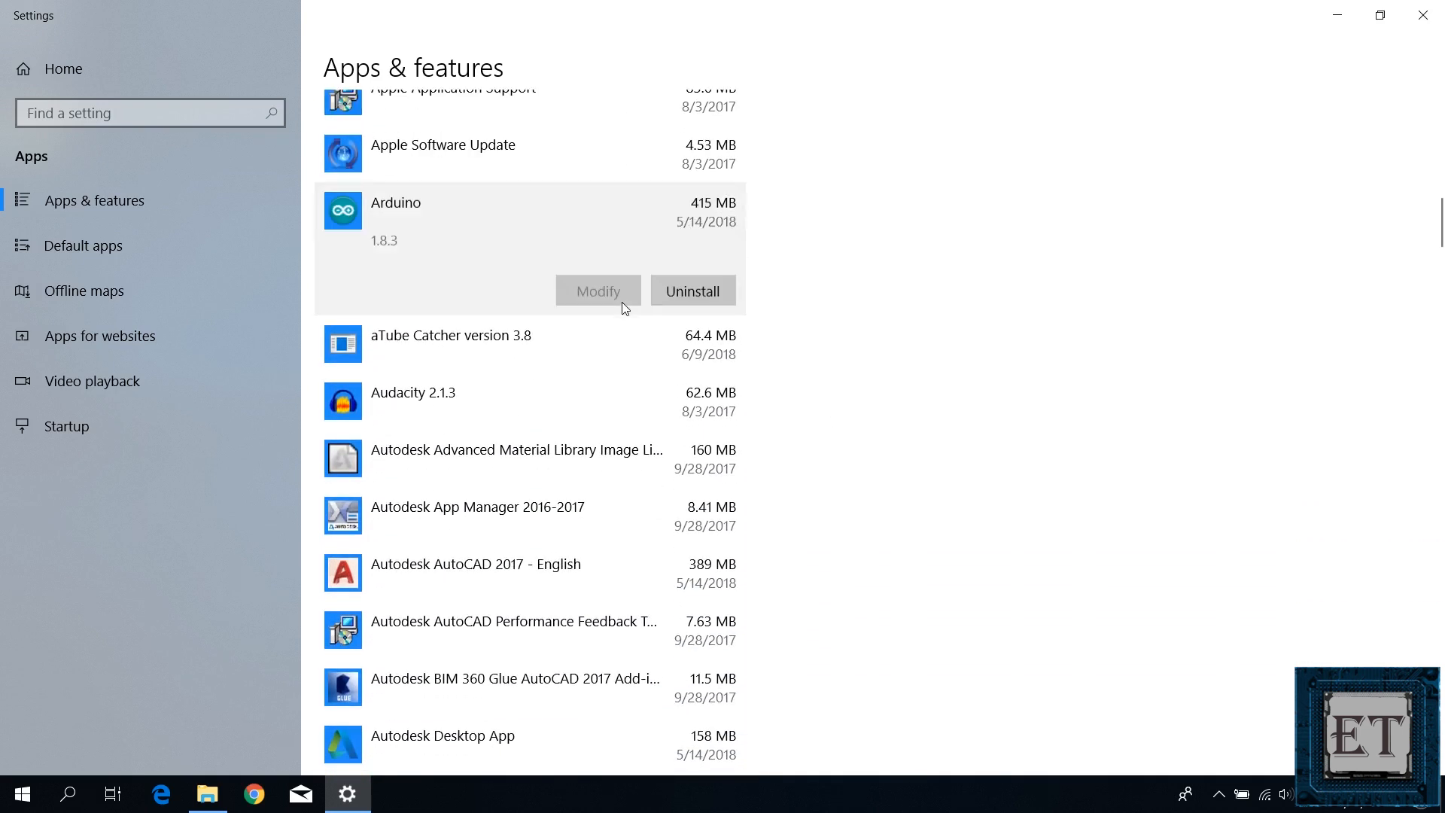
pyautogui.click(683, 292)
pyautogui.click(761, 254)
pyautogui.click(873, 504)
pyautogui.click(814, 468)
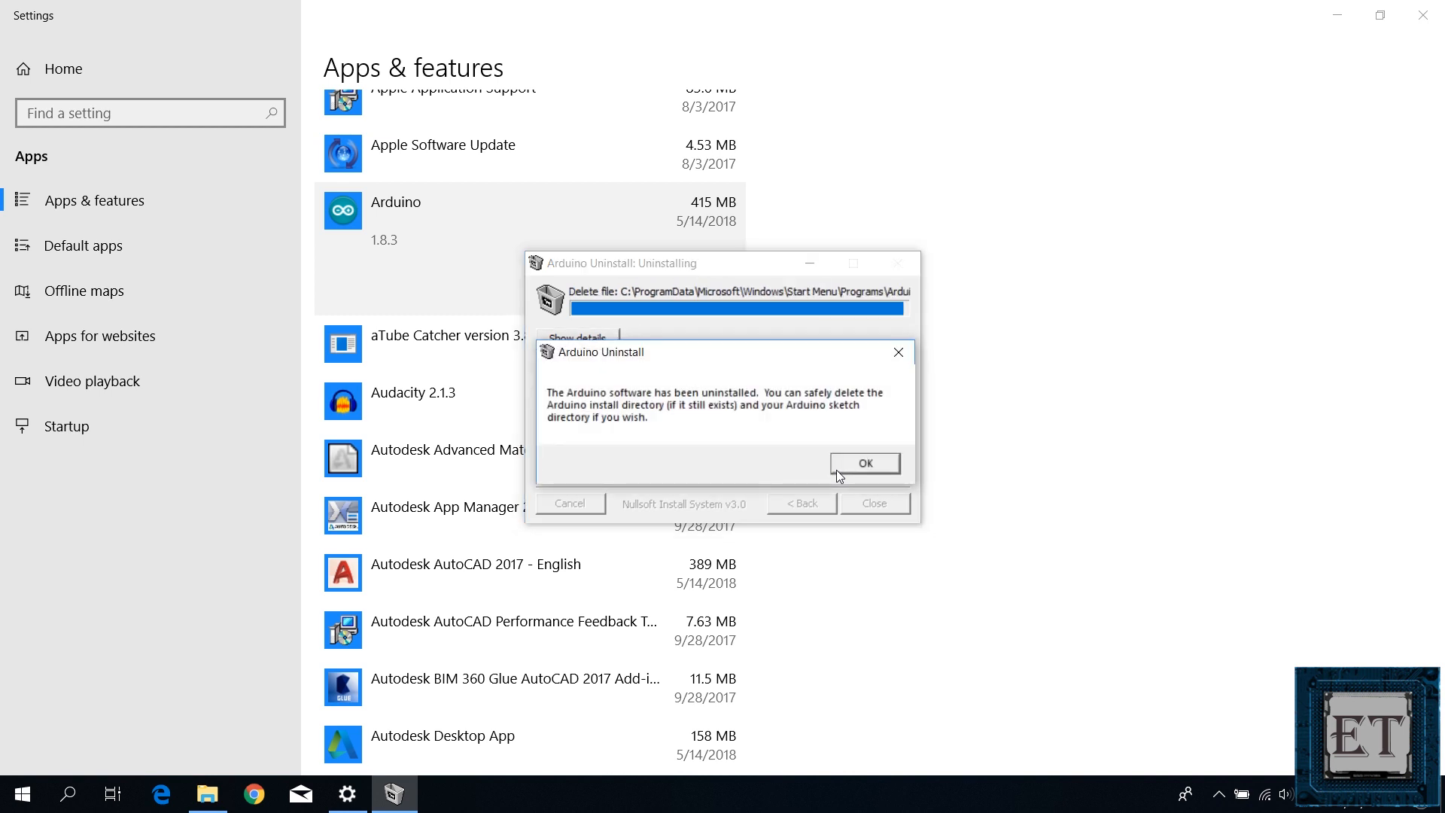
pyautogui.click(838, 469)
pyautogui.click(873, 503)
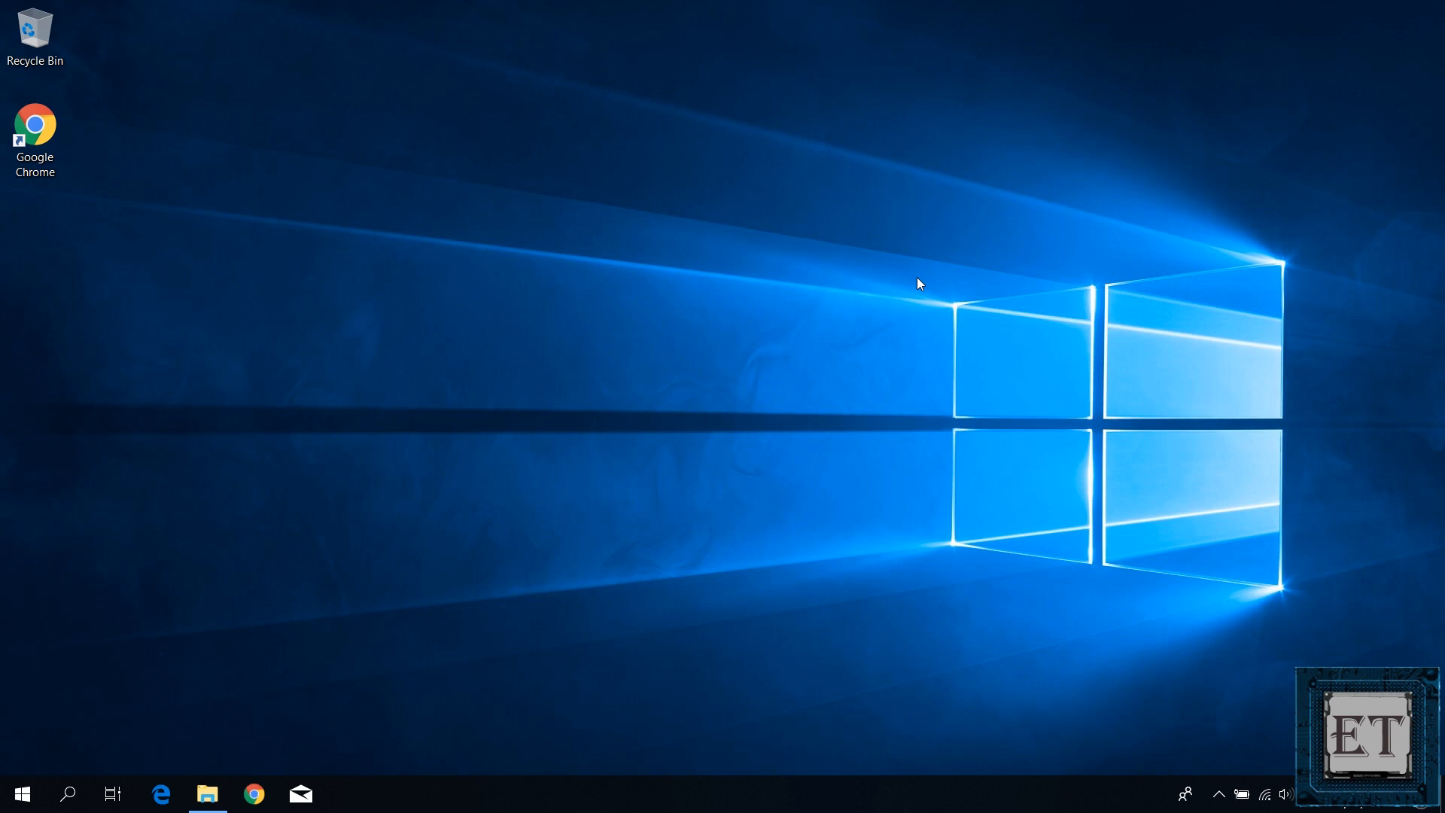
# Open File Explorer and display This PC
pyautogui.press('super+e')
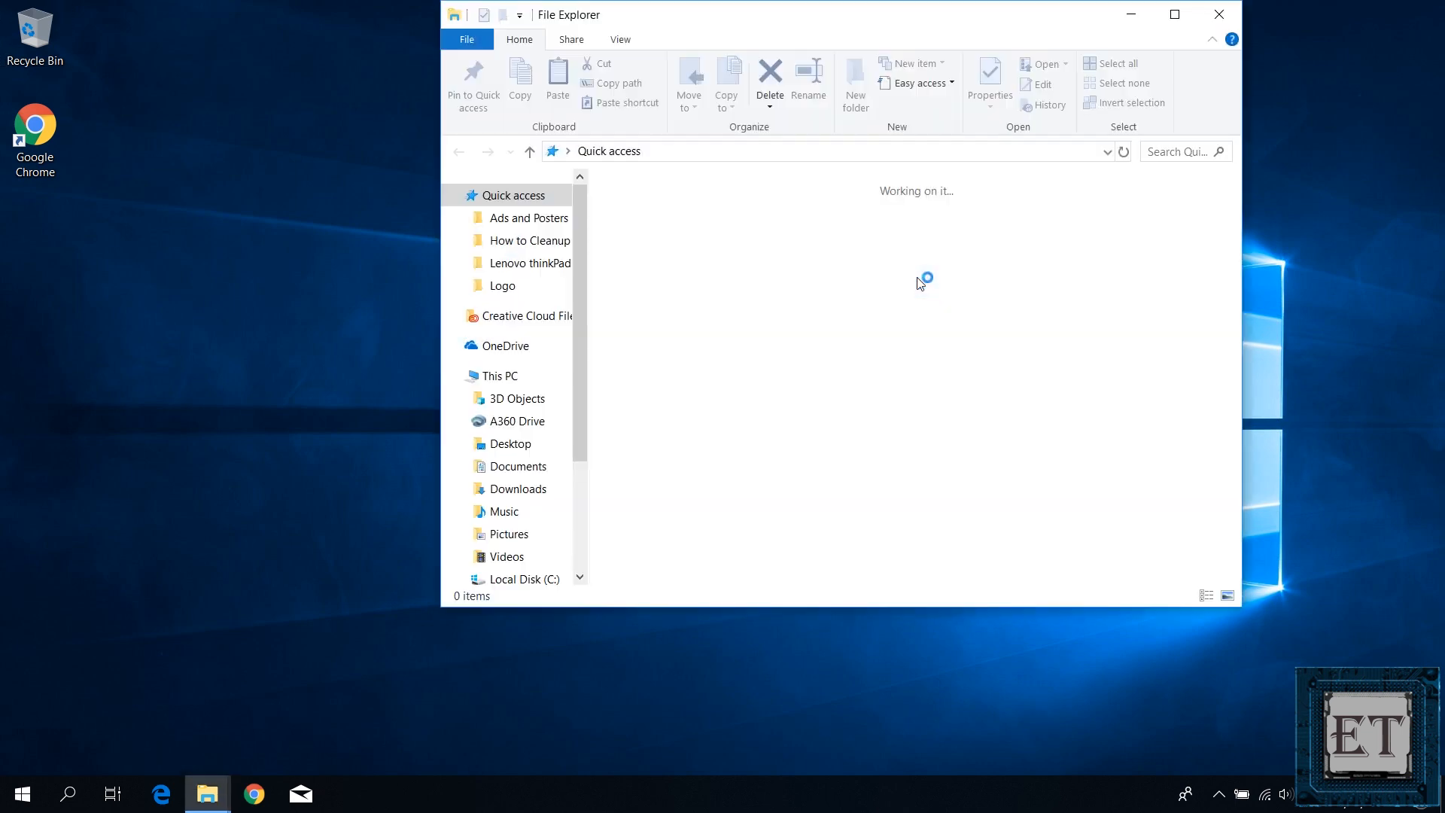
pyautogui.click(506, 379)
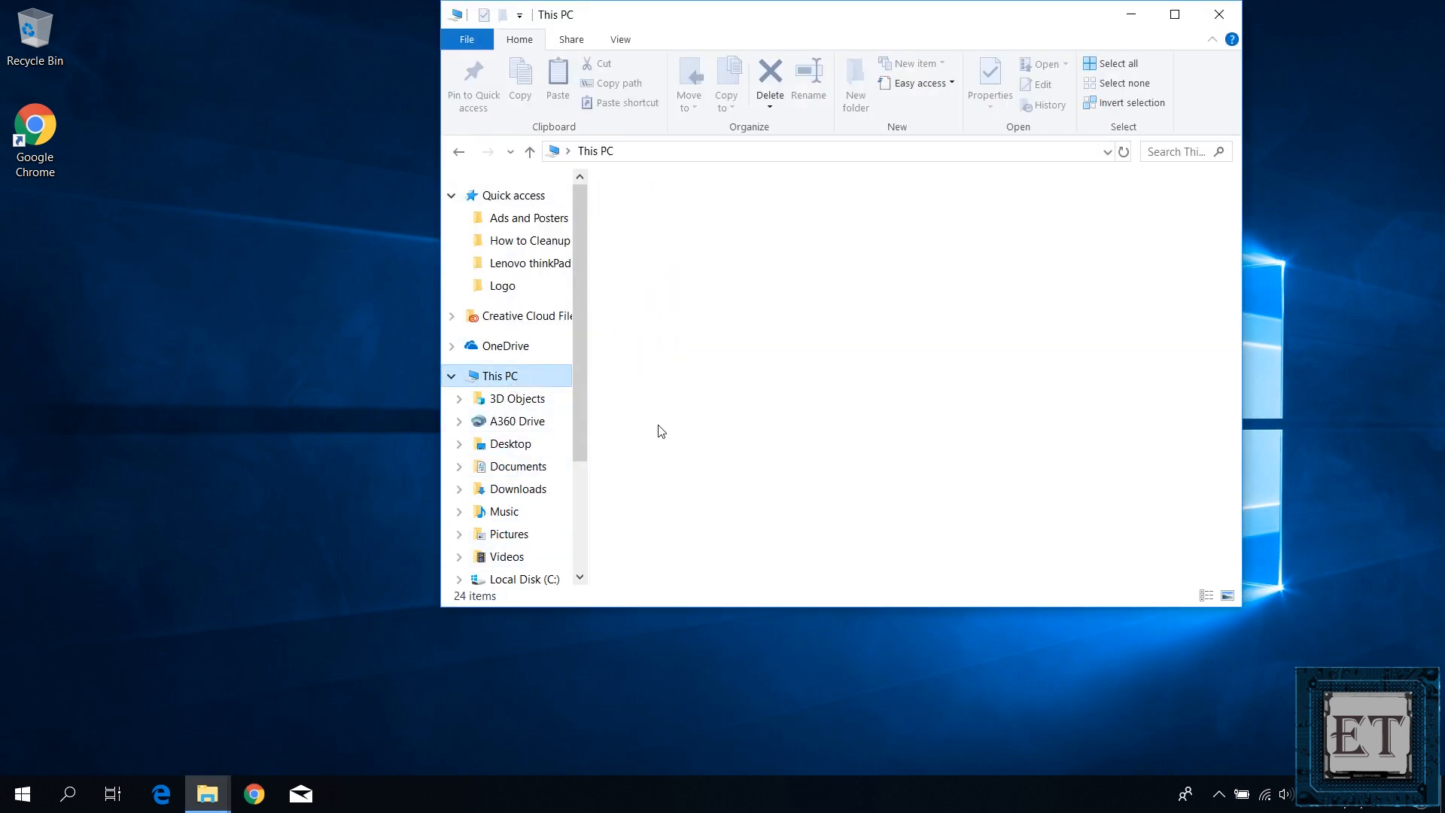